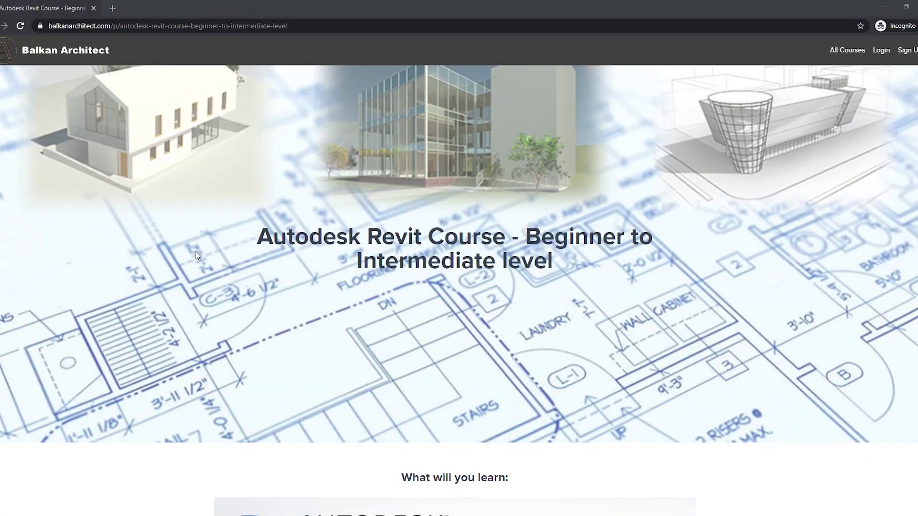
Look through the Autodesk Revit course page from the introduction video to the course curriculum.
scroll(194, 271, "down", 1)
scroll(195, 271, "down", 11)
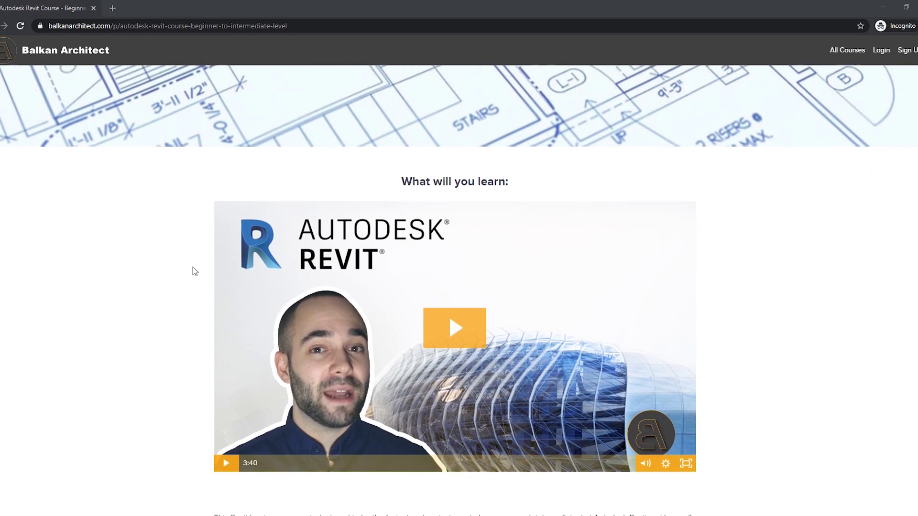
scroll(194, 271, "down", 9)
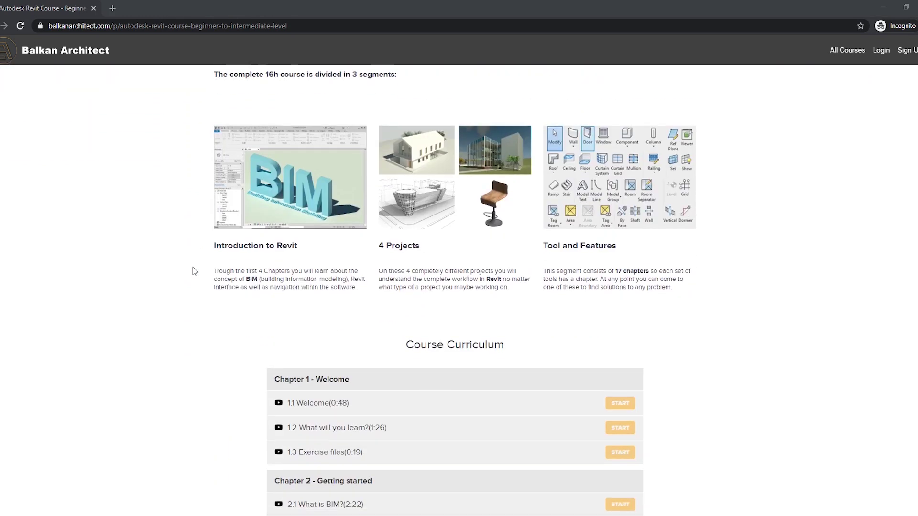
scroll(195, 271, "down", 10)
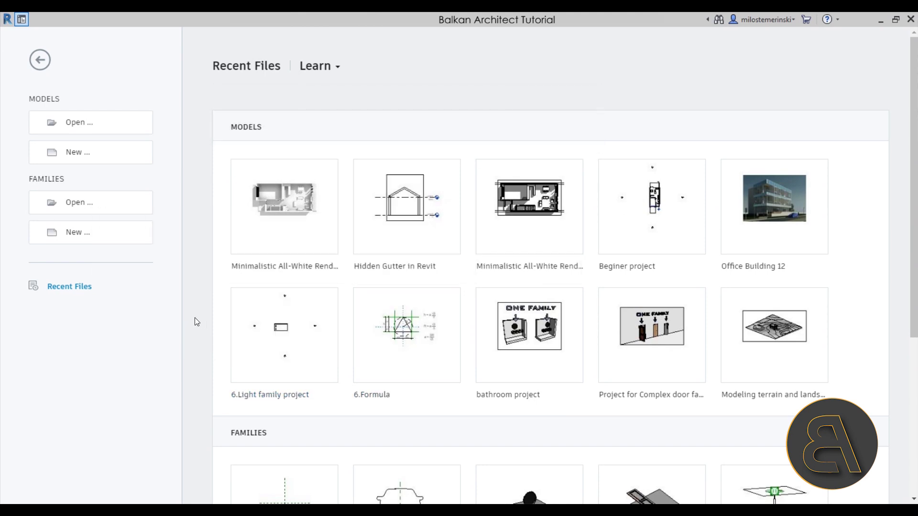
Create a new project based on the Architectural Template.
left_click(72, 153)
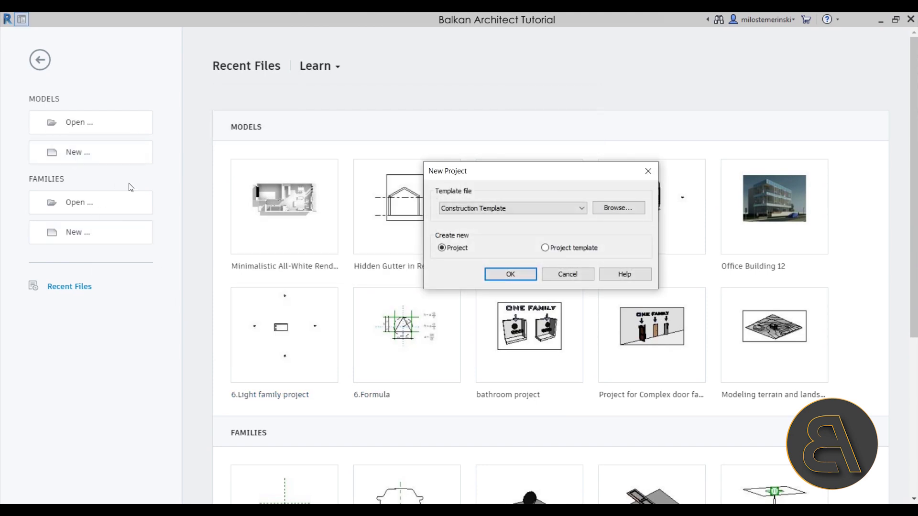
left_click(507, 212)
left_click(451, 239)
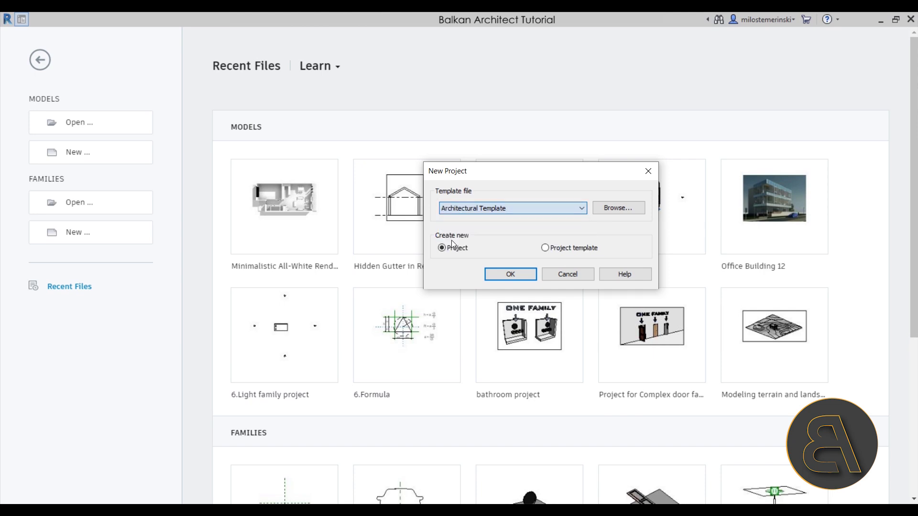
left_click(450, 245)
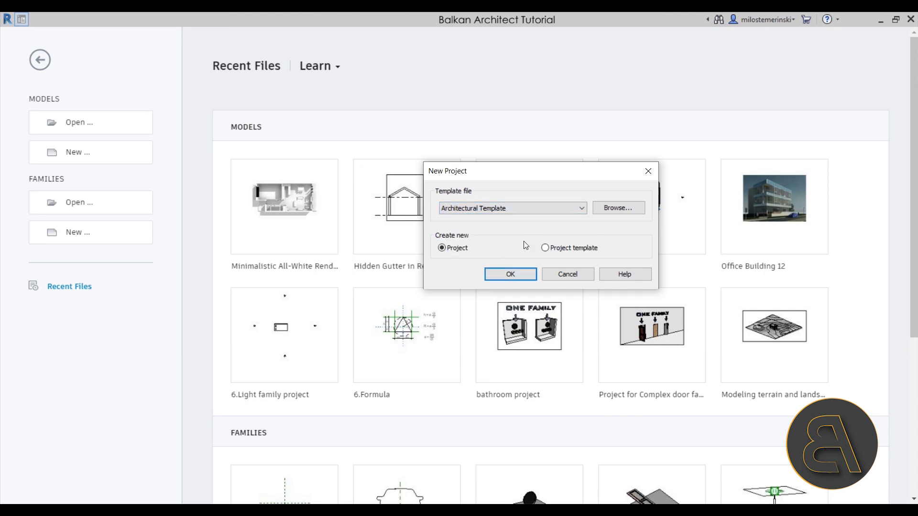
left_click(508, 277)
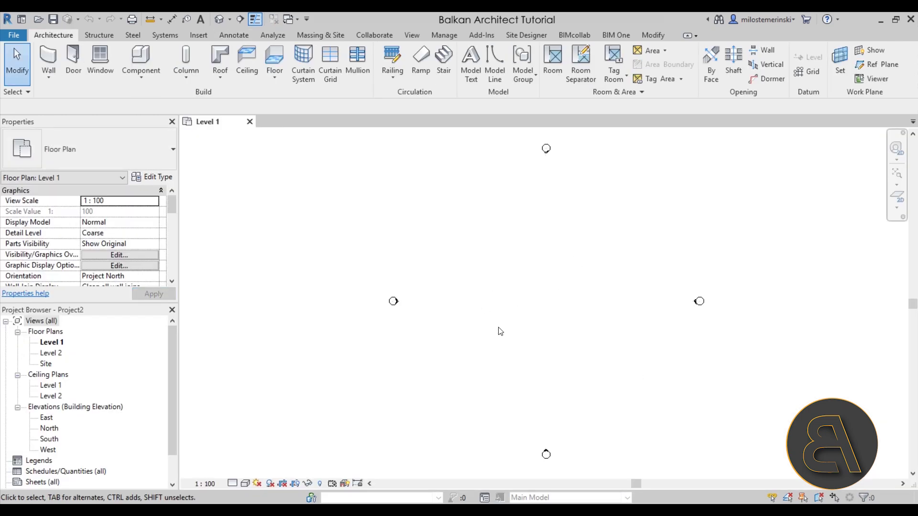
Create a Standard Timber-Wood Finish floor on Level 1 from a rectangular boundary of 5000 by 4000 mm.
middle_click_drag(498, 329, 351, 334)
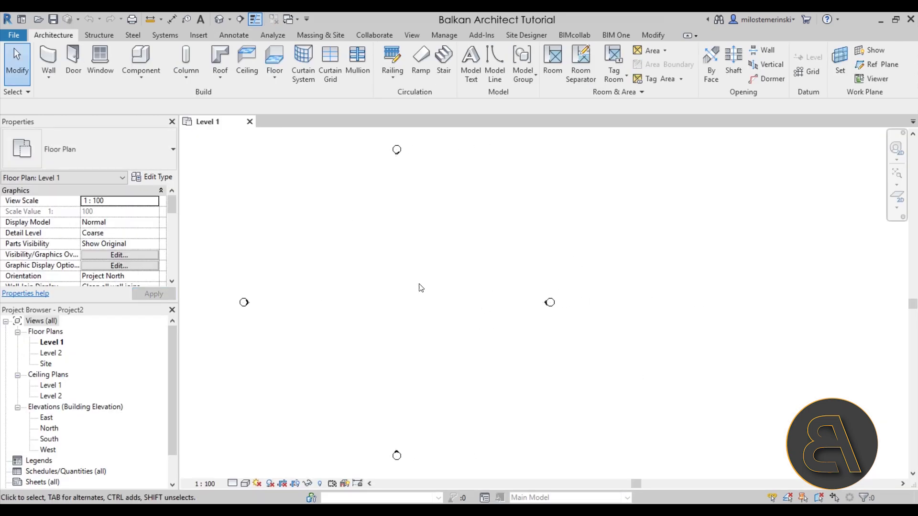
left_click(274, 58)
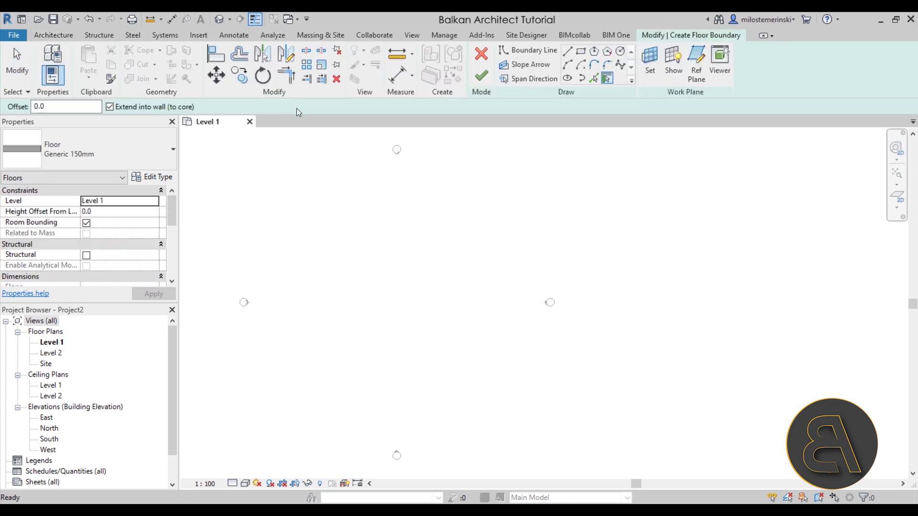
left_click(116, 159)
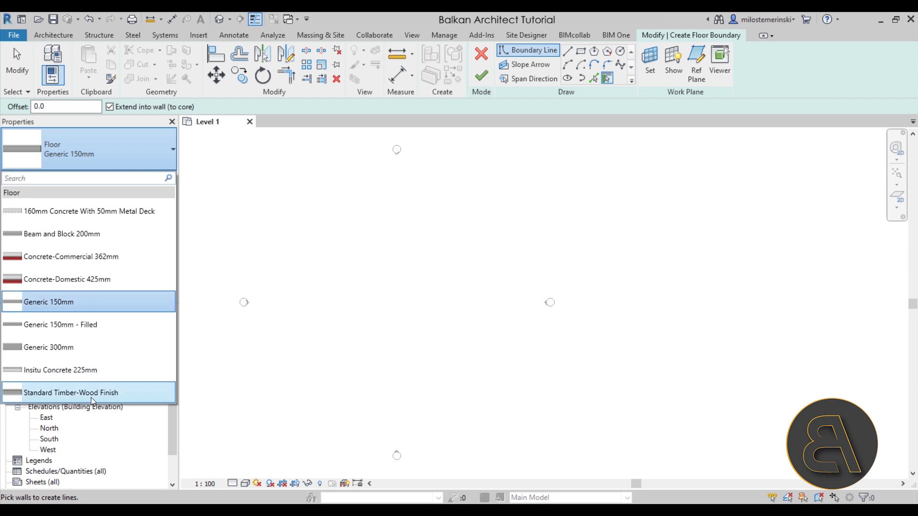
left_click(119, 399)
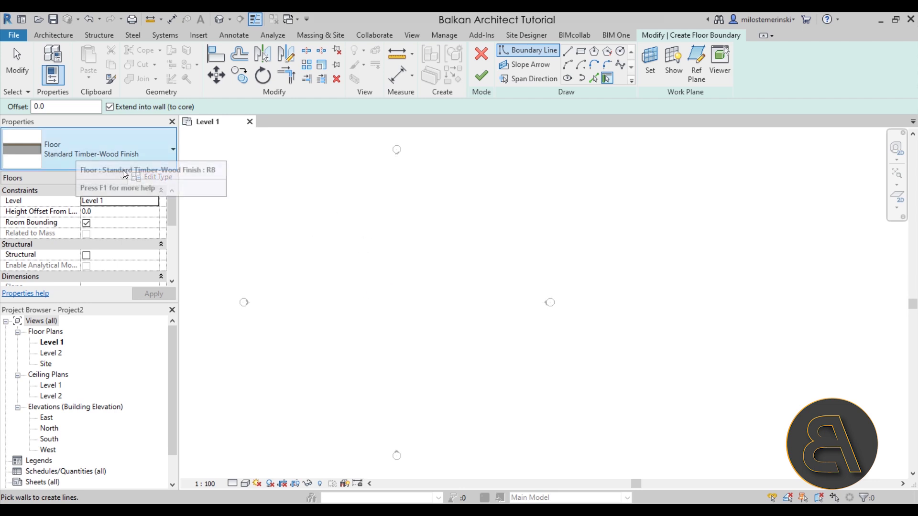
left_click(581, 51)
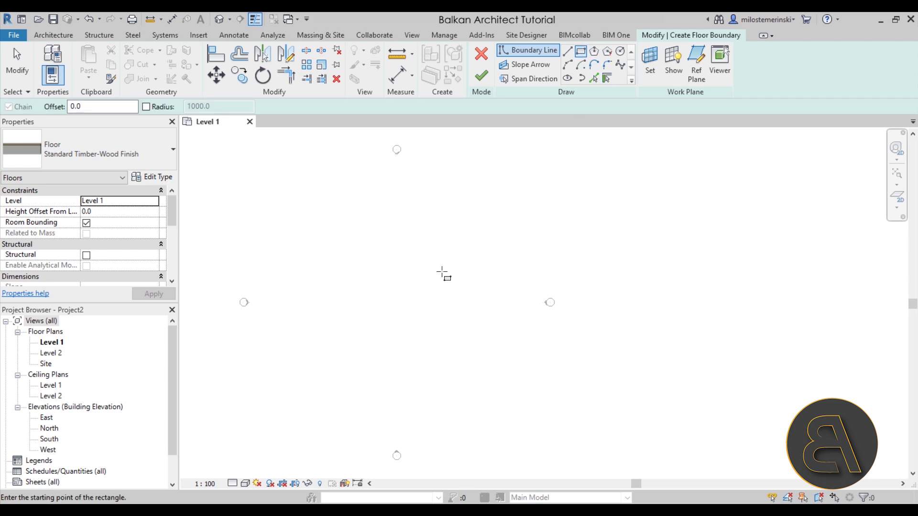
left_click(383, 290)
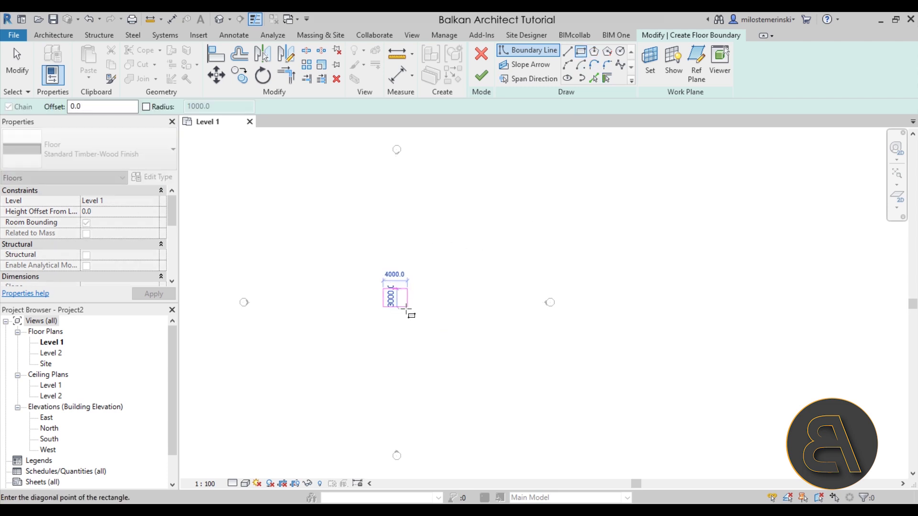
left_click(414, 314)
scroll(389, 282, "up", 8)
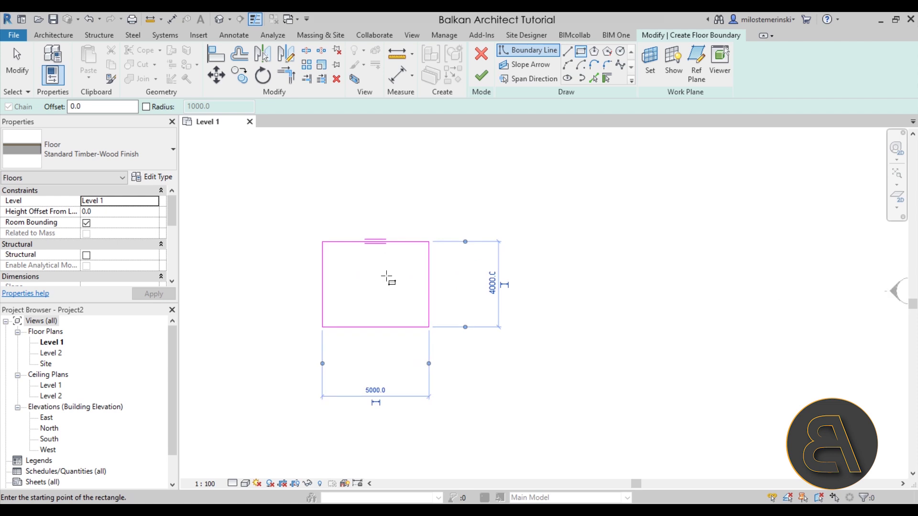
left_click(481, 76)
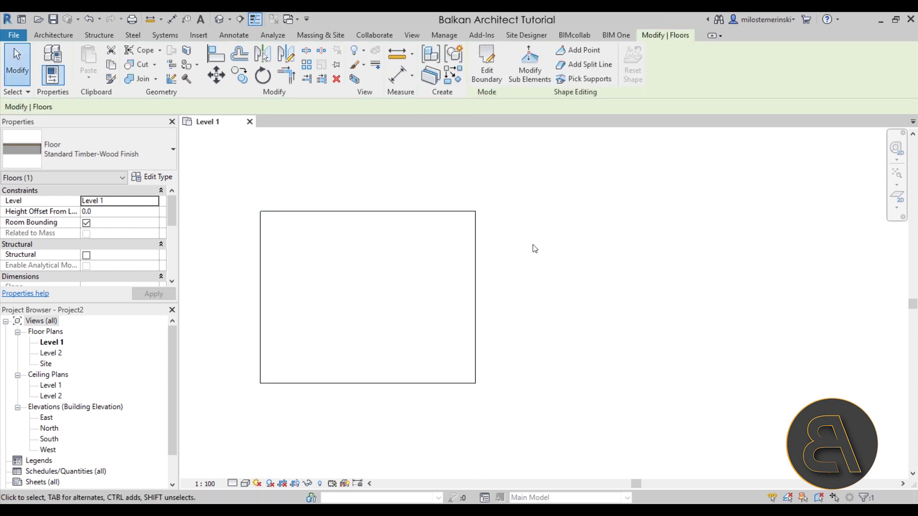
left_click(533, 246)
Set the Level 1 plan's visual style to Realistic and inspect the floor's wood texture.
scroll(314, 219, "up", 1)
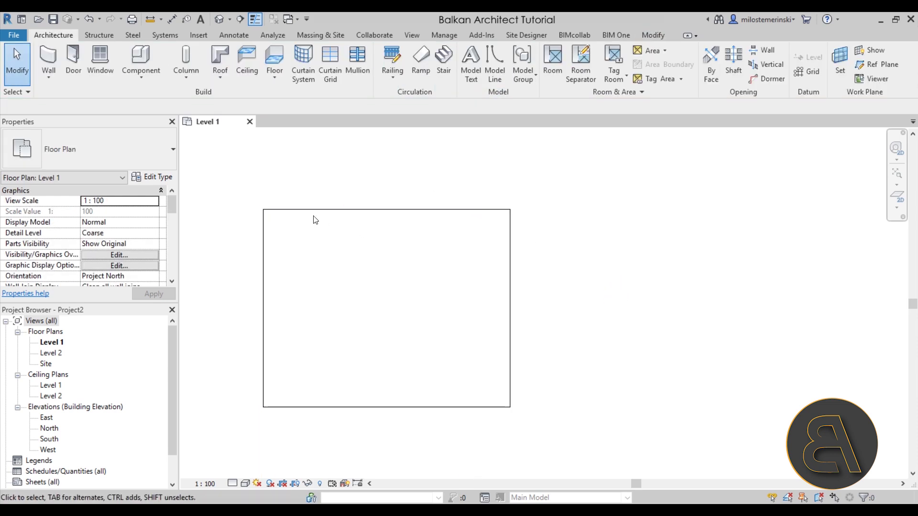
left_click(332, 209)
middle_click_drag(332, 209, 294, 377)
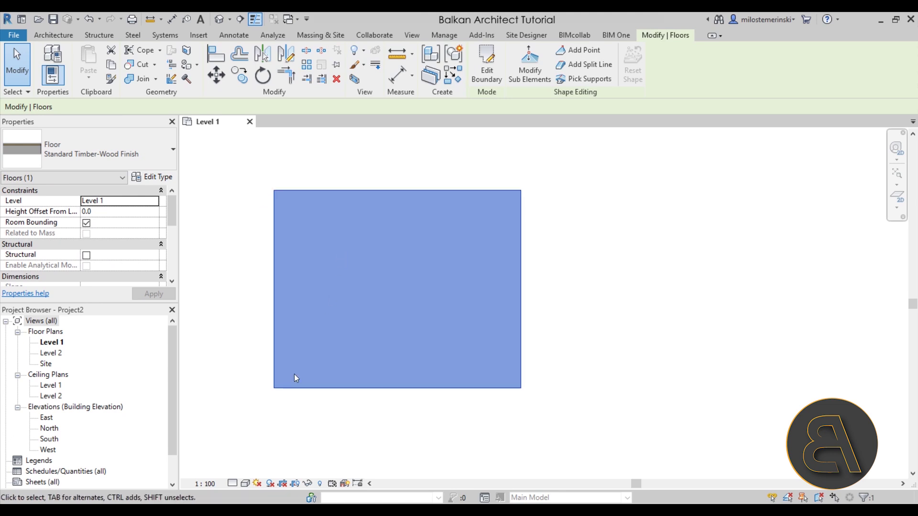
left_click(211, 483)
left_click(245, 483)
left_click(246, 483)
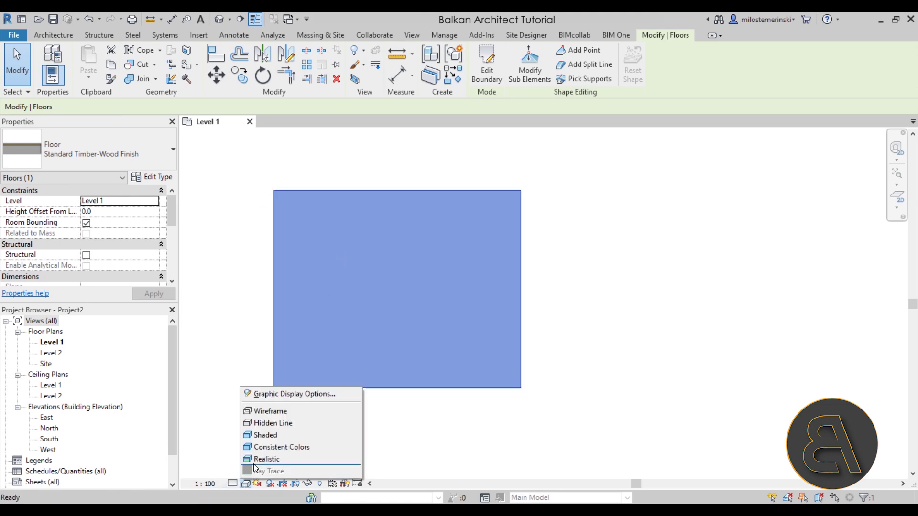
left_click(272, 458)
left_click(427, 436)
scroll(386, 297, "up", 4)
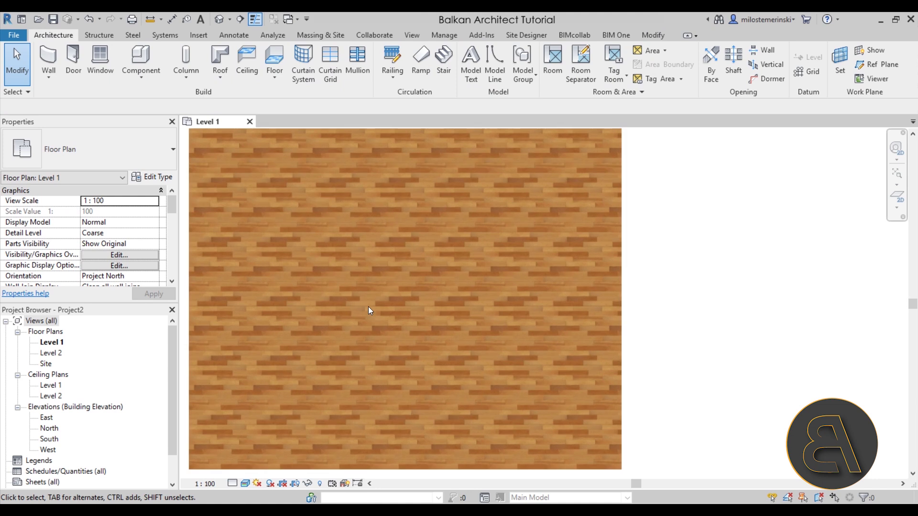
scroll(381, 283, "up", 4)
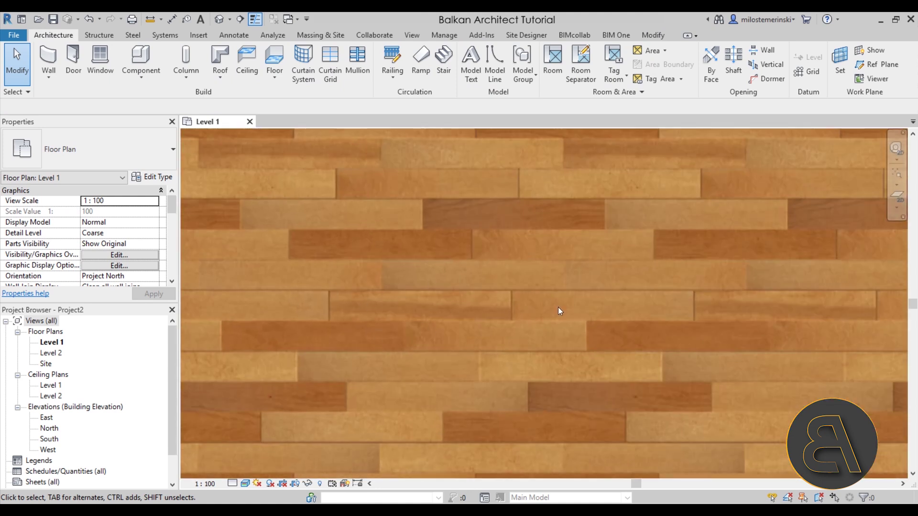
scroll(560, 311, "down", 8)
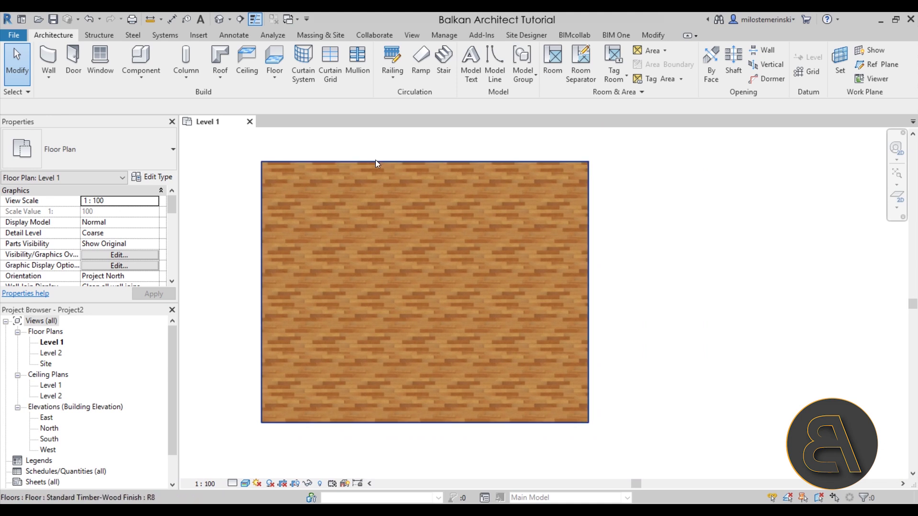
Create parts from the timber floor.
left_click(376, 164)
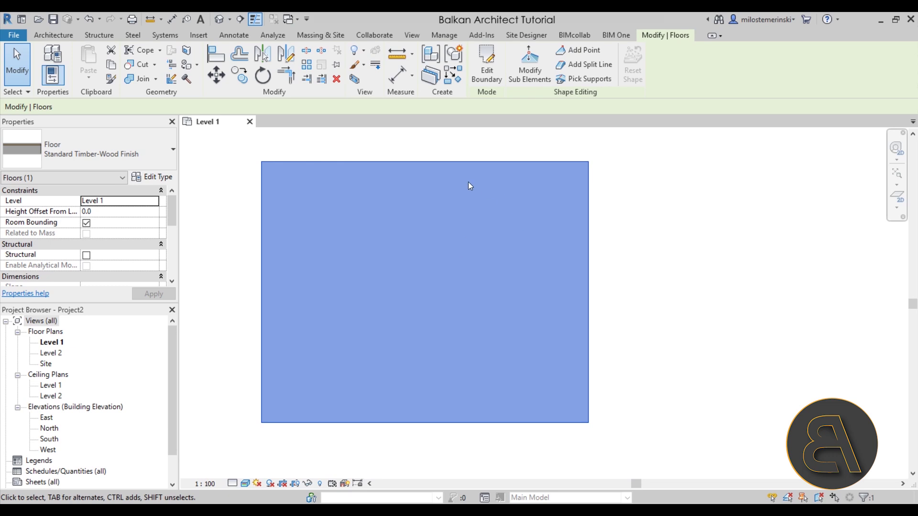
left_click(641, 291)
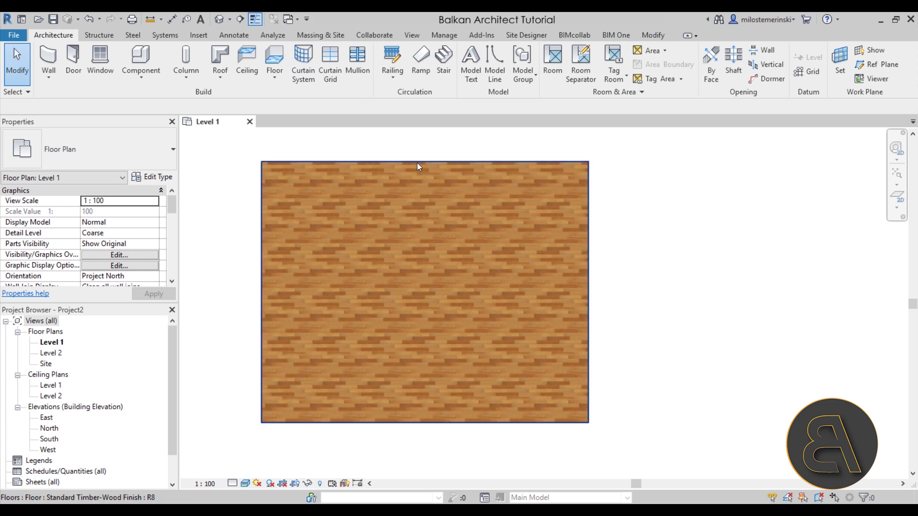
left_click(454, 164)
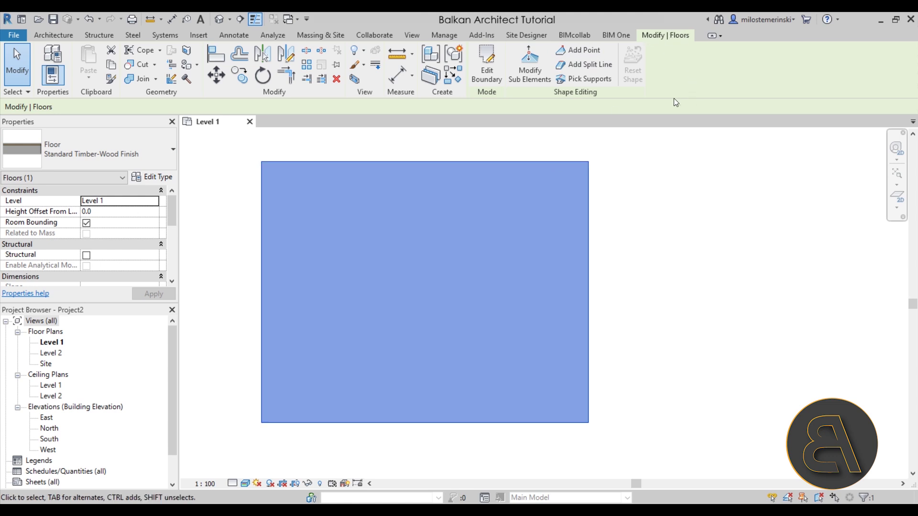
left_click(435, 86)
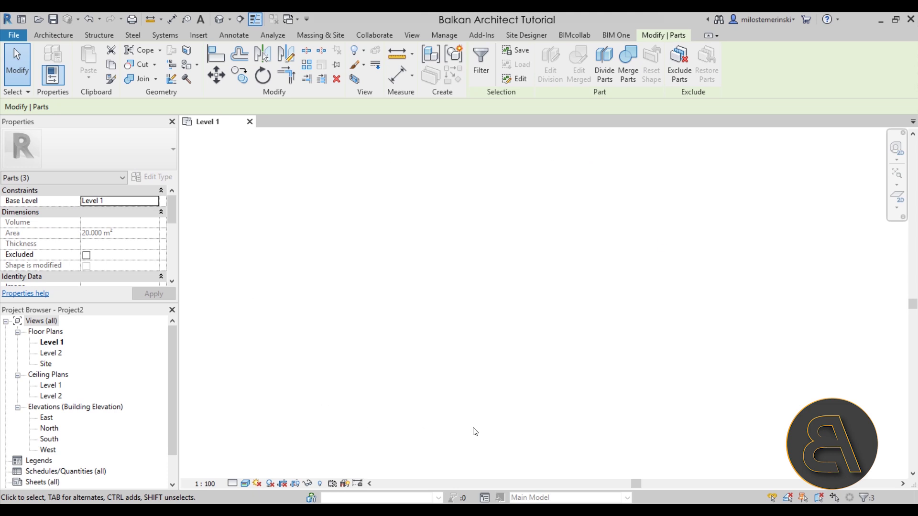
Check the floor in the default 3D view and return to the Level 1 plan.
left_click(220, 19)
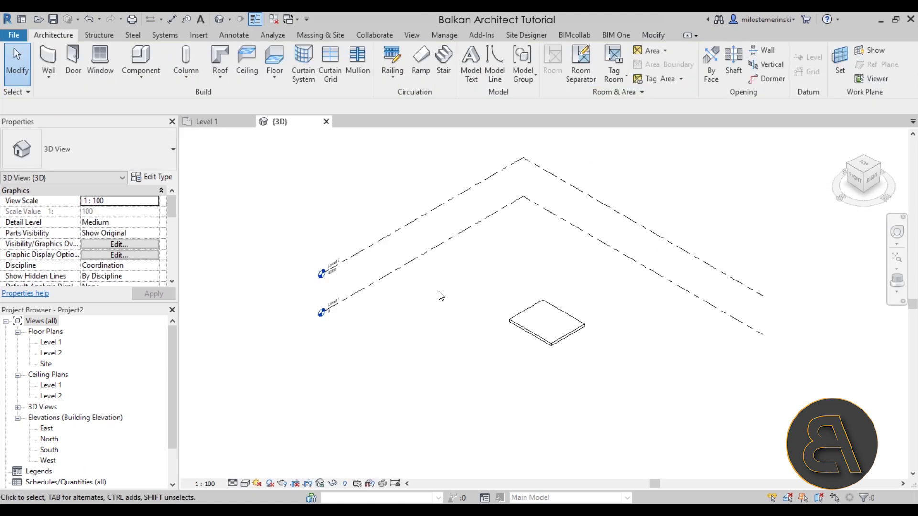
scroll(516, 307, "up", 3)
scroll(545, 389, "down", 1)
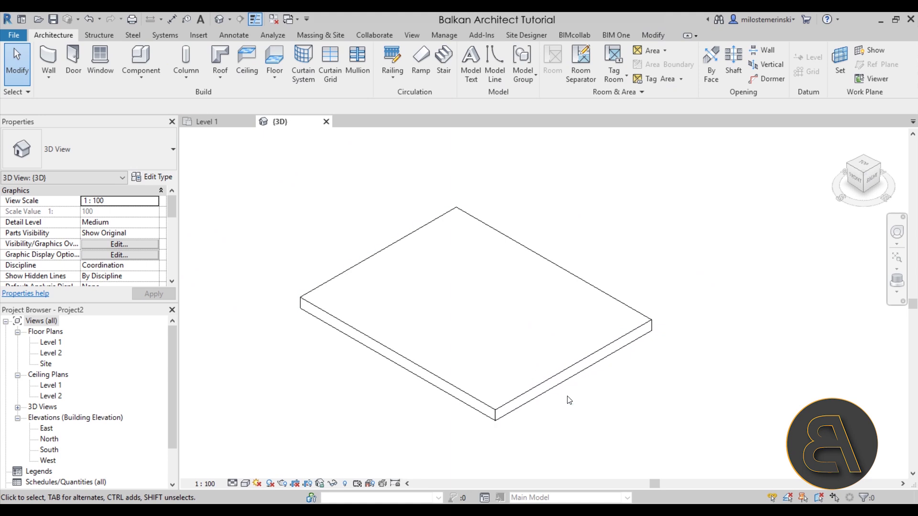
left_click(212, 123)
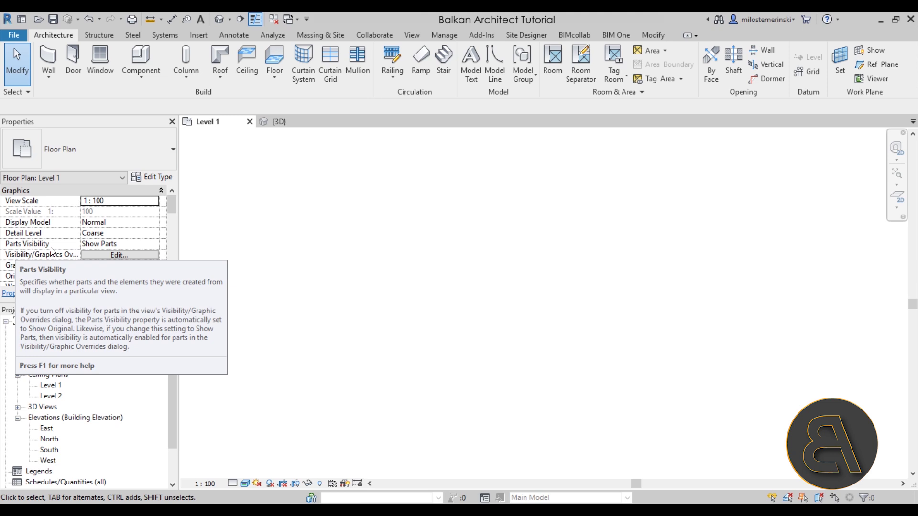
Switch the Level 1 plan's parts visibility to Show Original and back to Show Parts.
left_click(154, 246)
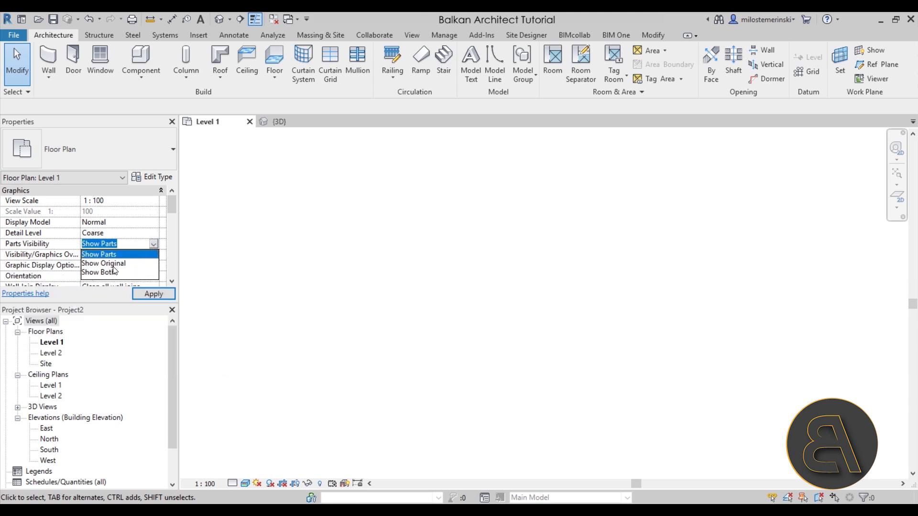
left_click(108, 263)
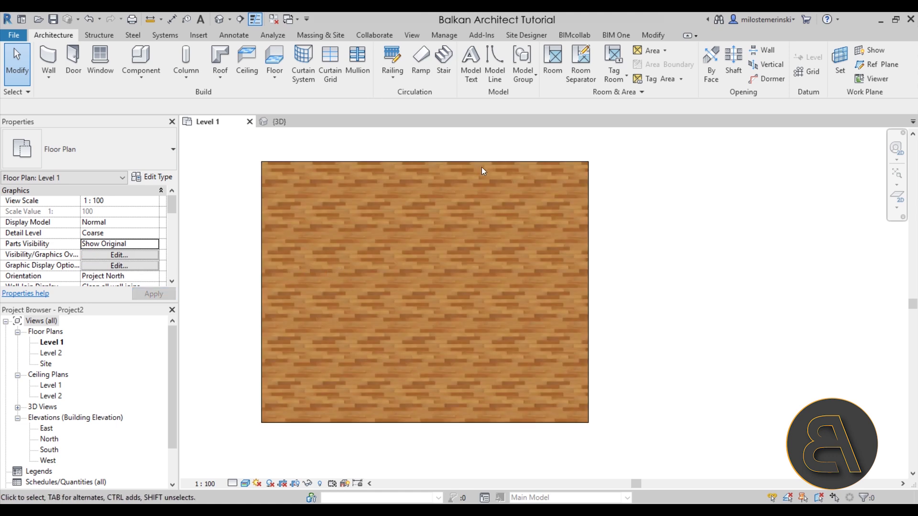
left_click(154, 247)
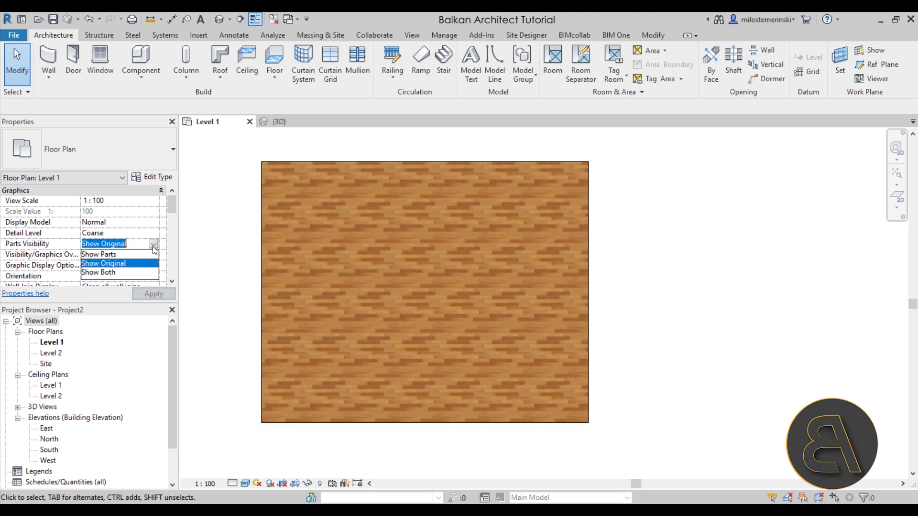
left_click(107, 256)
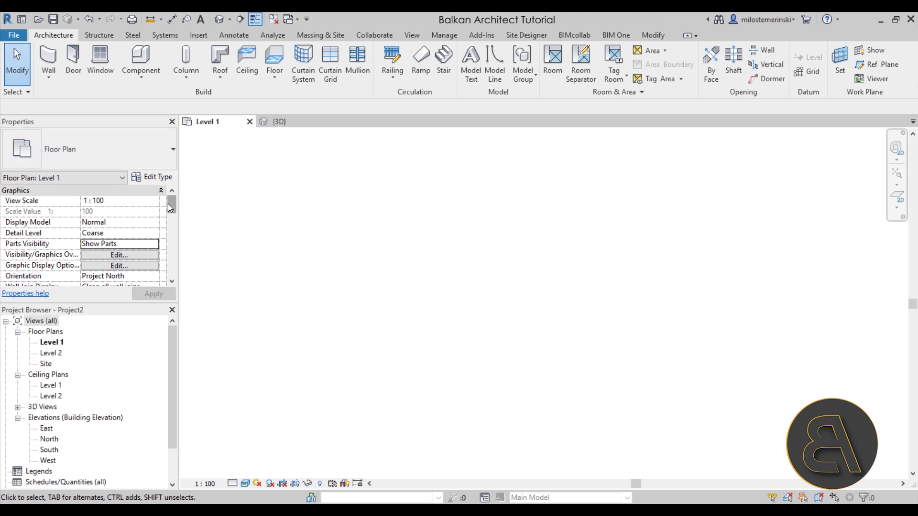
Set the Level 1 plan's view range so both the primary range Bottom and the View Depth level are Unlimited.
mouse_move(173, 216)
left_mouse_down()
mouse_move(164, 248)
mouse_move(168, 211)
left_mouse_up()
left_click_drag(172, 205, 172, 241)
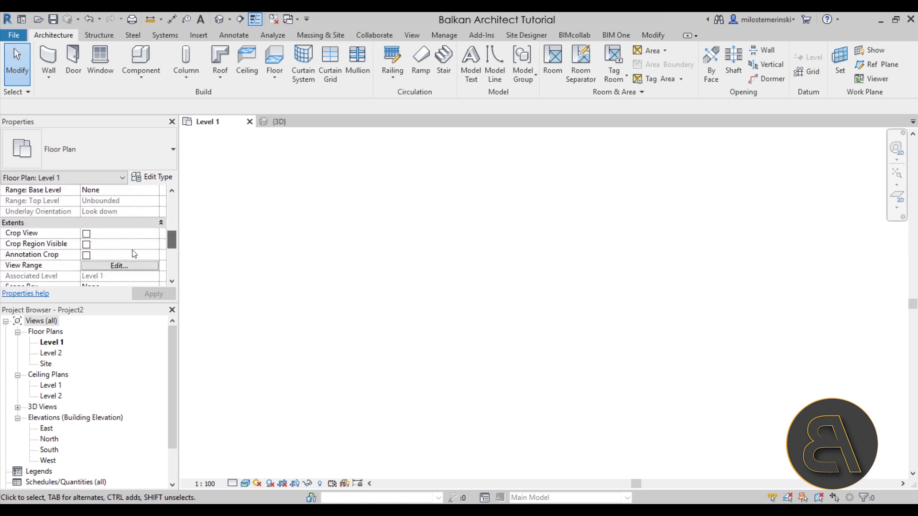
left_click(103, 267)
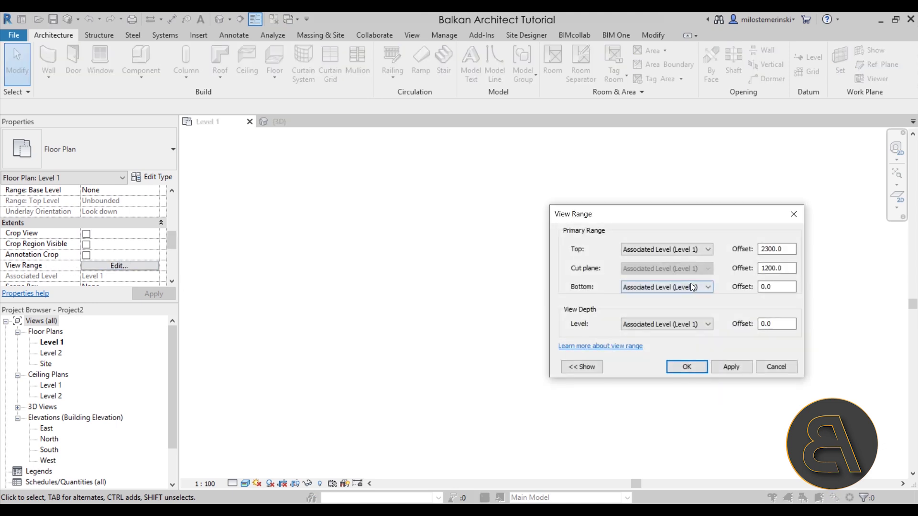
left_click(636, 286)
left_click(649, 311)
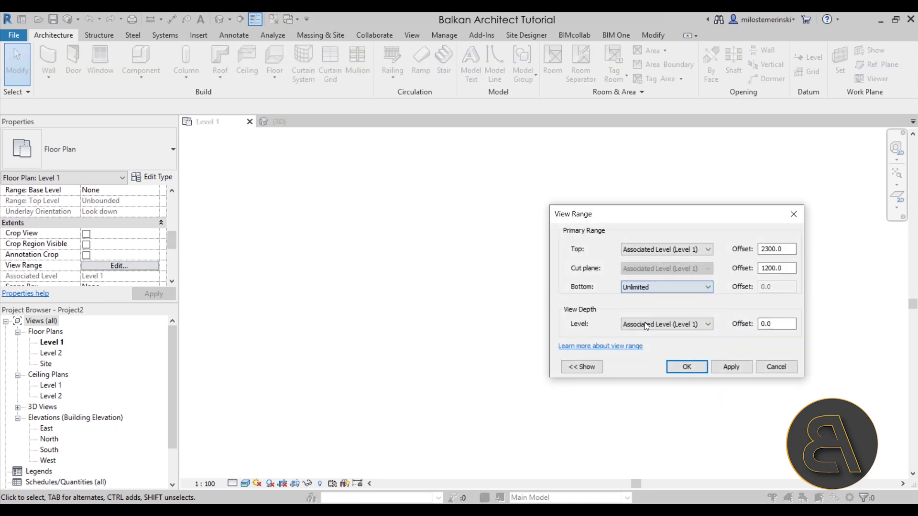
left_click(646, 324)
left_click(641, 349)
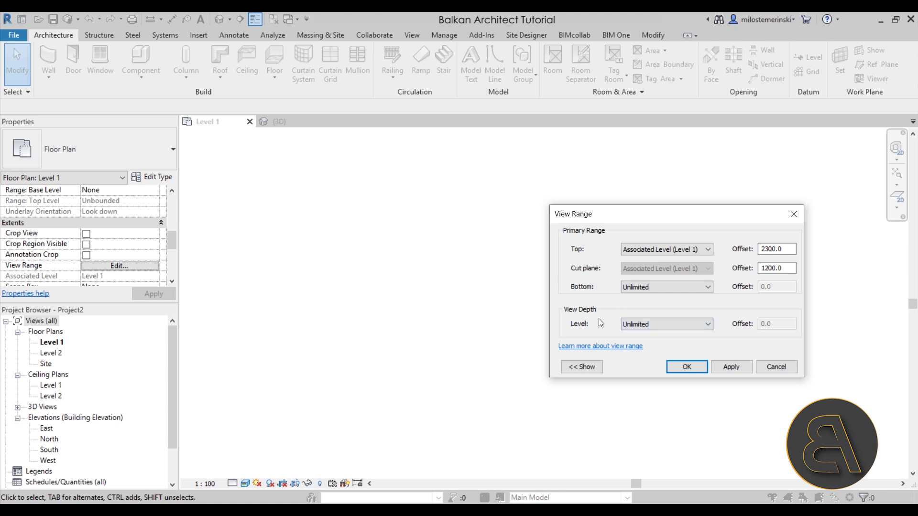
left_click(732, 372)
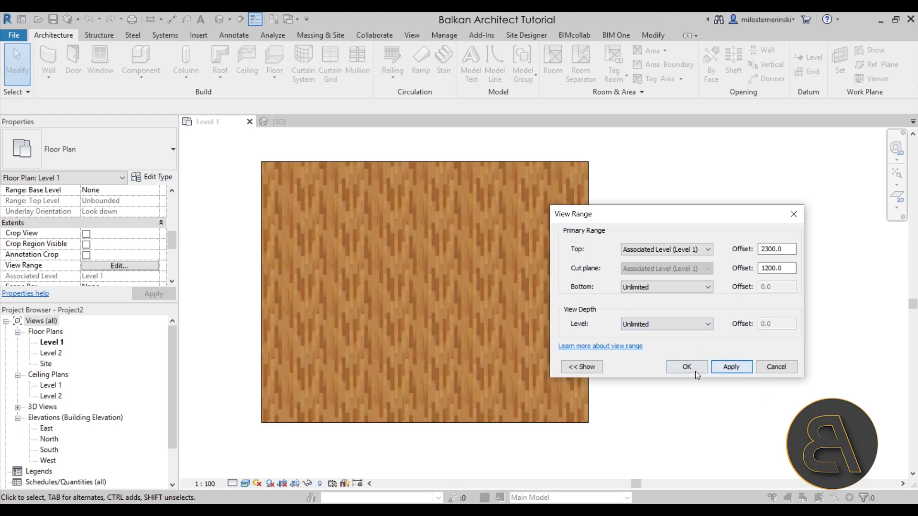
left_click(687, 367)
left_click(590, 224)
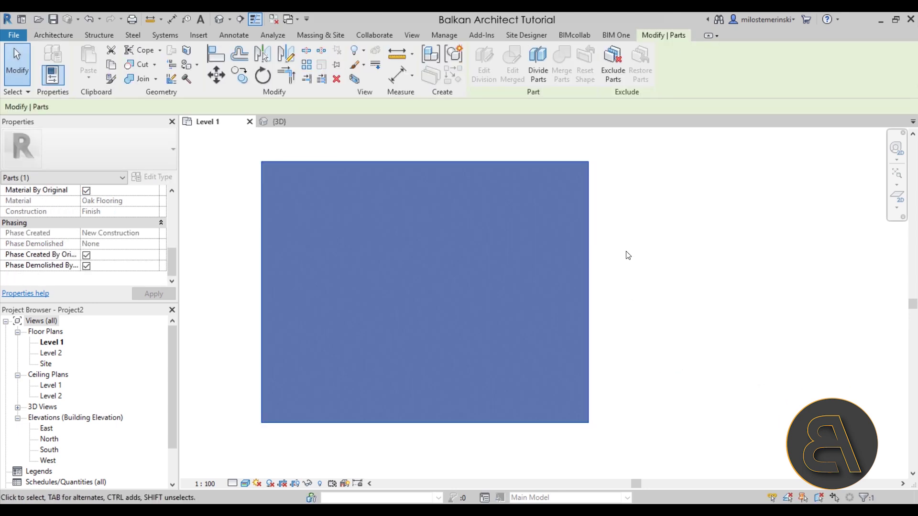
left_click(686, 268)
Set the default 3D view's parts visibility to Show Parts.
left_click(284, 122)
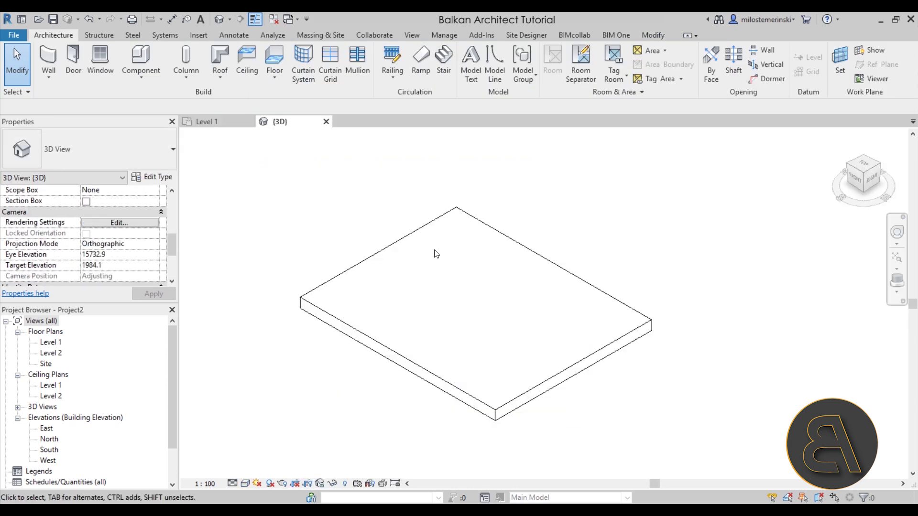
scroll(430, 261, "up", 2)
scroll(119, 244, "up", 5)
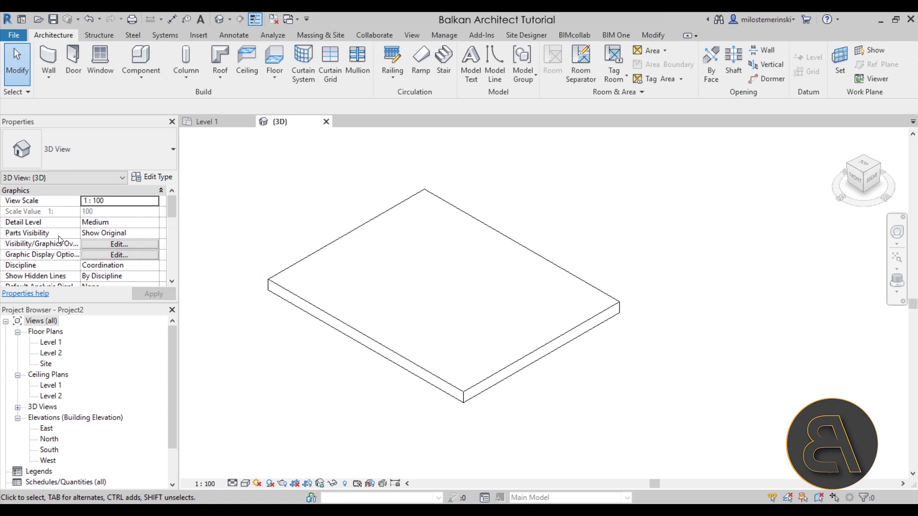
left_click(156, 235)
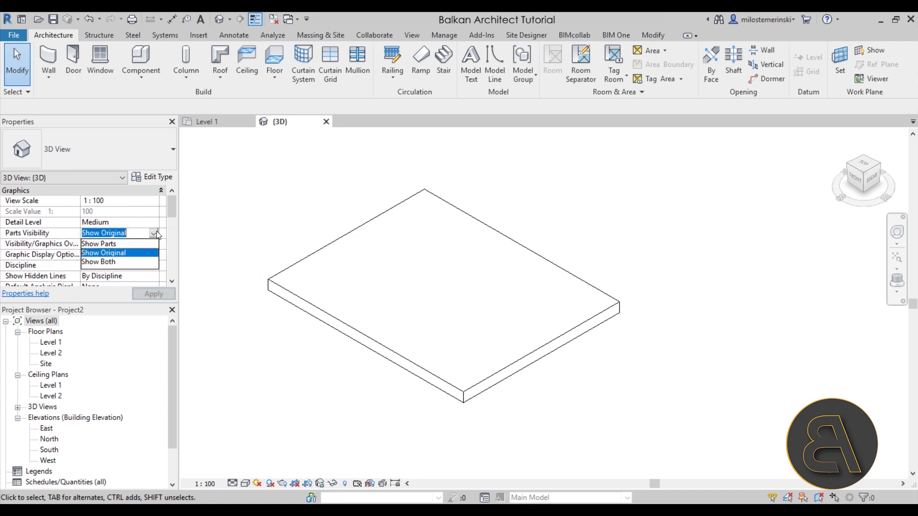
left_click(116, 242)
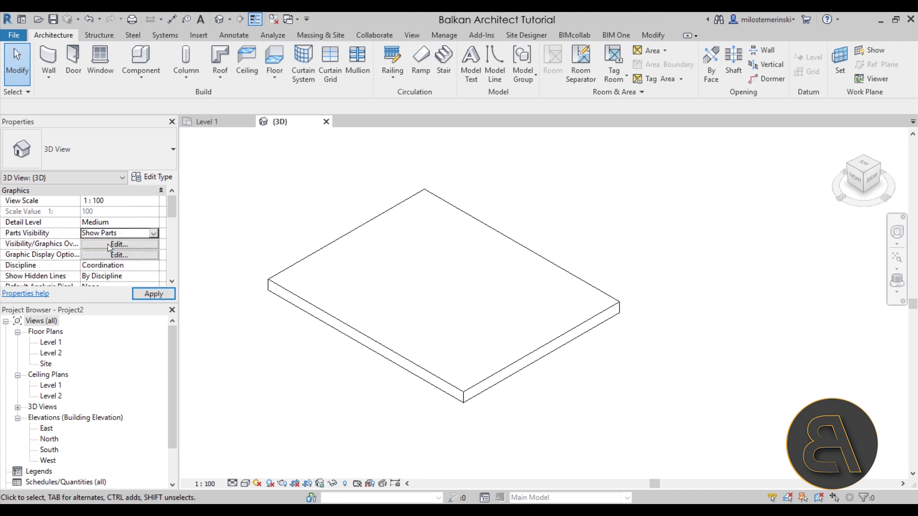
Inspect the floor's separate layer parts at its corner and set the 3D view's visual style to Realistic.
scroll(625, 322, "up", 4)
left_click(626, 308)
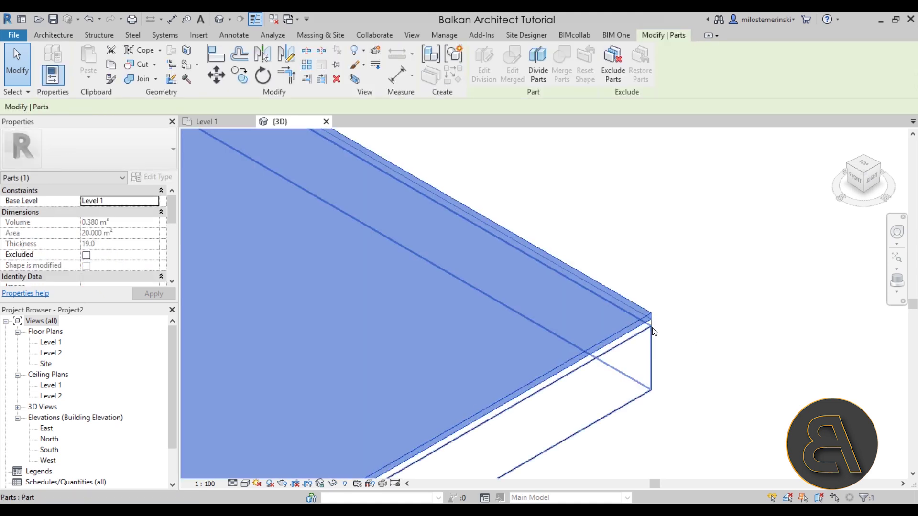
left_click(649, 349)
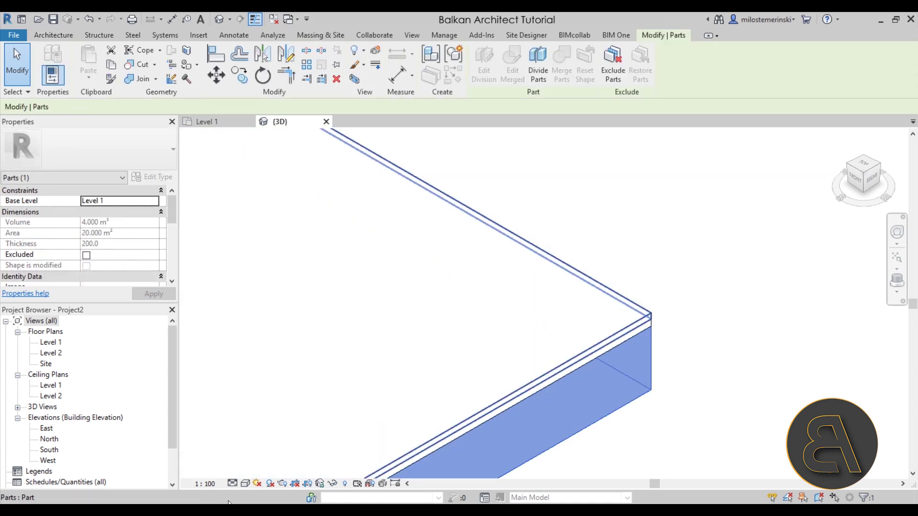
left_click(250, 486)
left_click(272, 460)
left_click(704, 332)
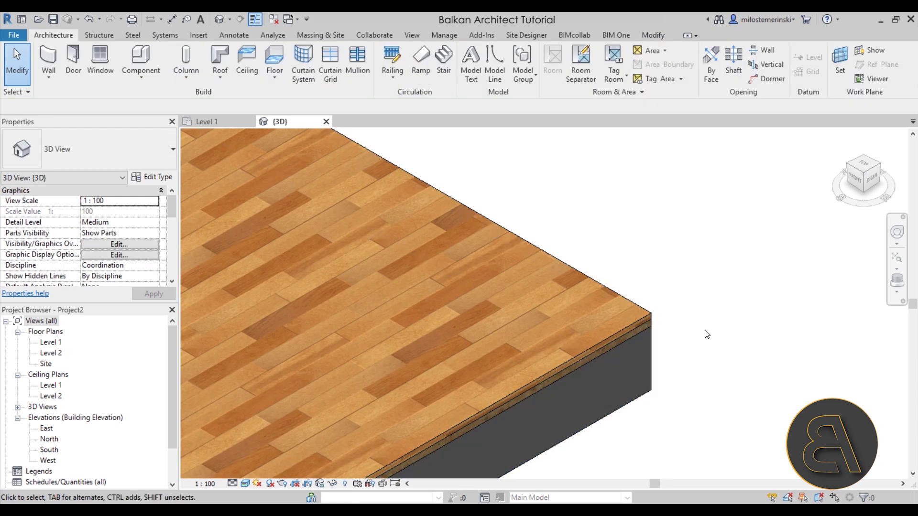
Divide the floor's top wood part in the Level 1 plan with an L-shaped sketch that separates an upper-right corner piece of about 2.28 m².
left_click(653, 318)
scroll(585, 385, "down", 5)
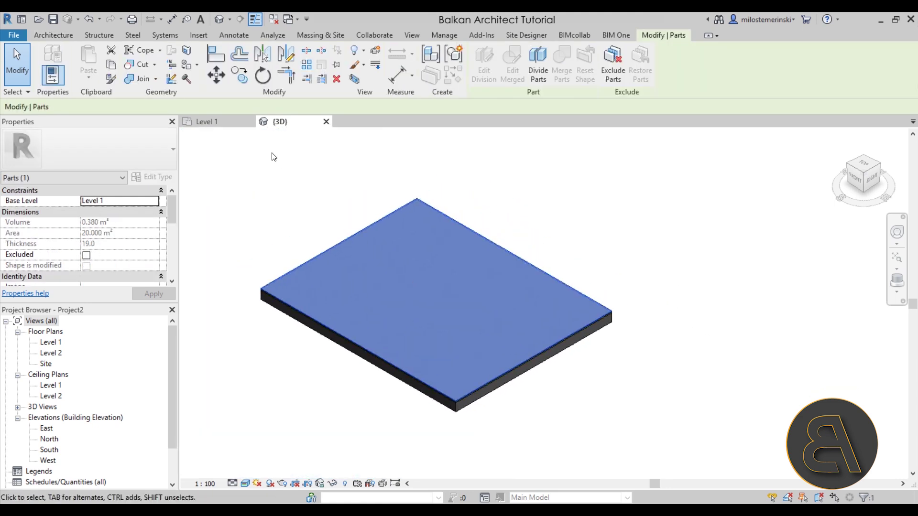
left_click(208, 121)
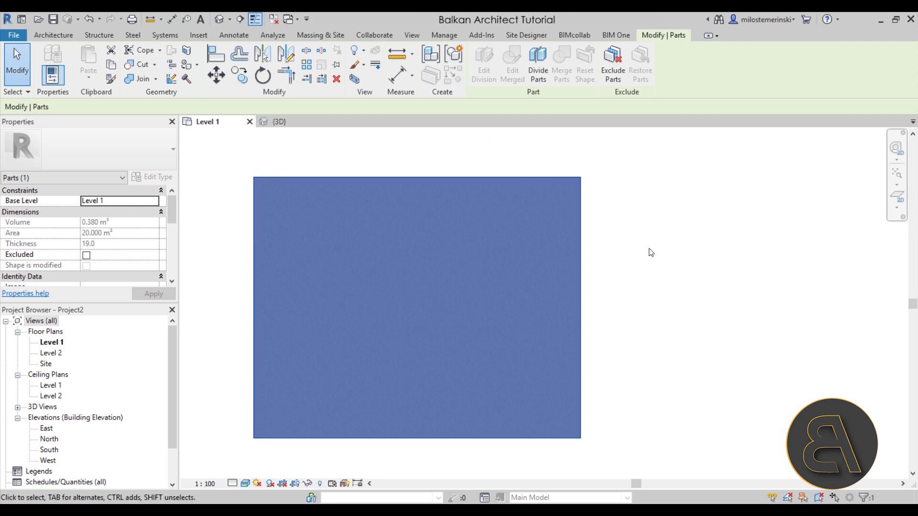
left_click(538, 79)
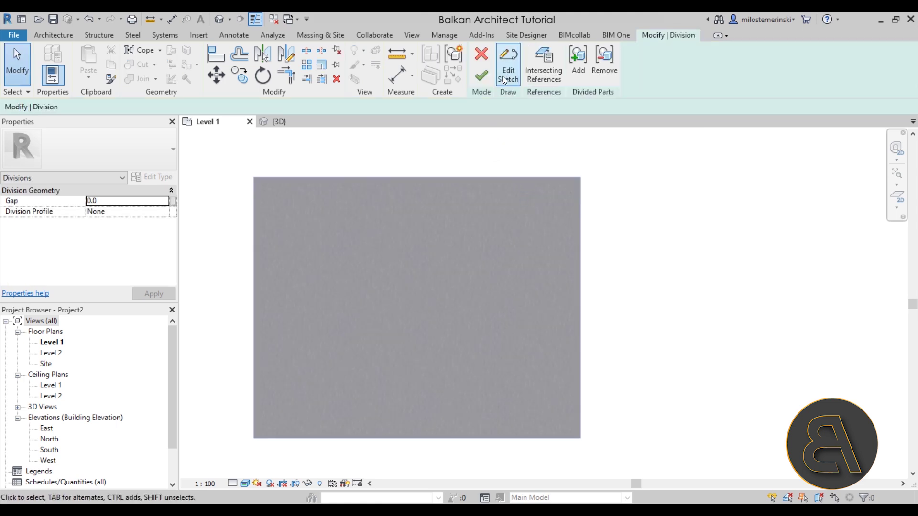
left_click(503, 76)
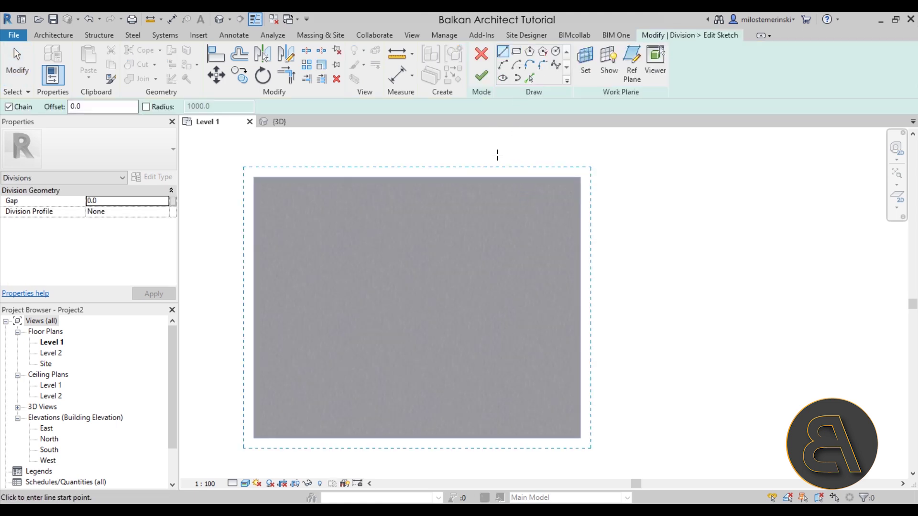
left_click(498, 139)
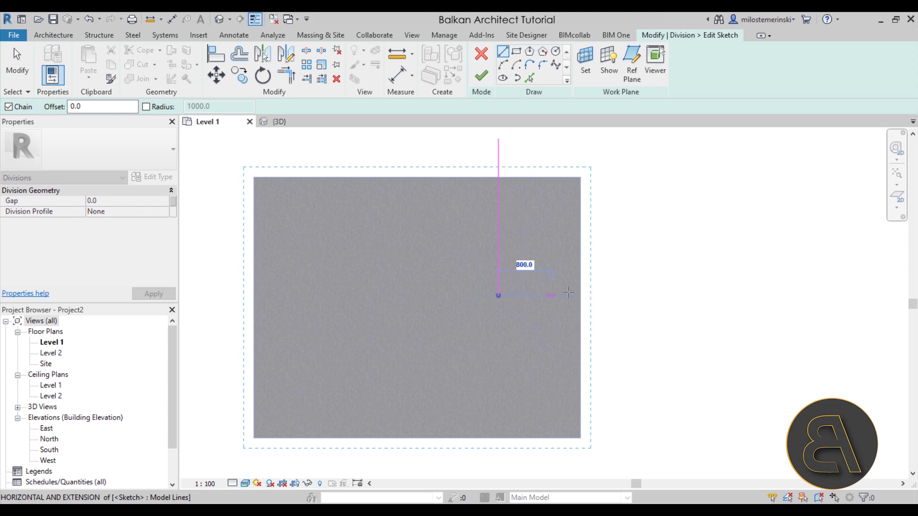
left_click(499, 295)
left_click(608, 295)
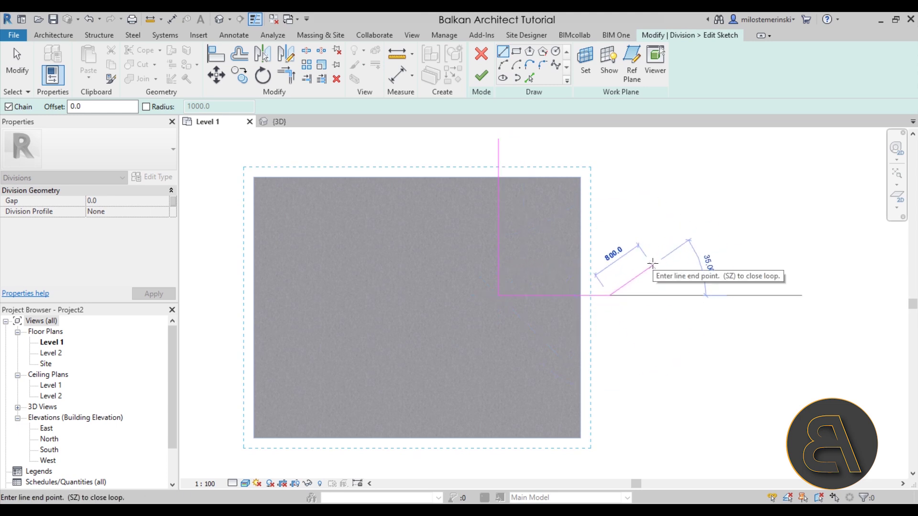
key("Escape")
key("Escape")
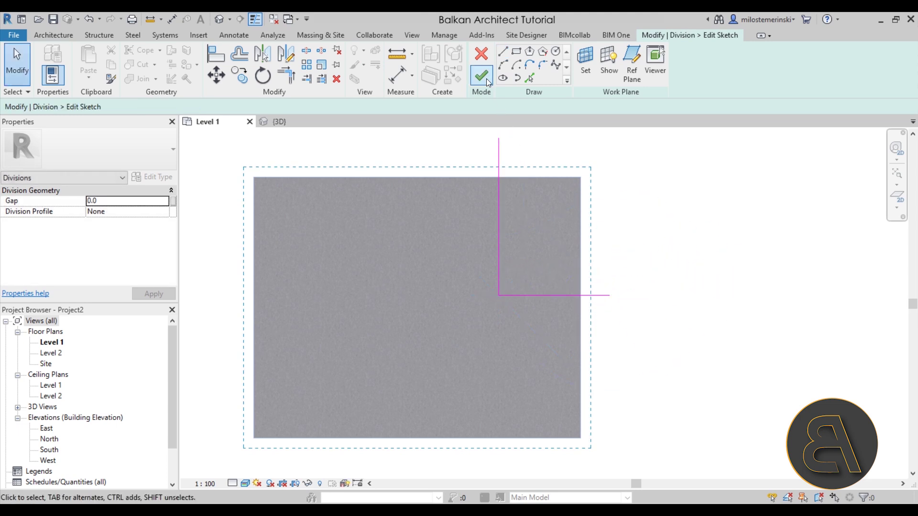
left_click(481, 76)
left_click(476, 79)
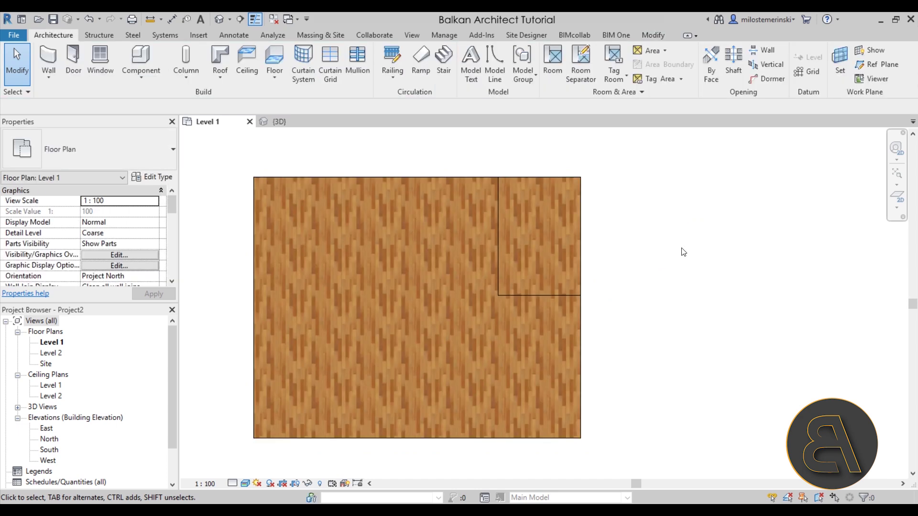
Select the corner part and the remaining floor part in turn to check the division.
left_click(582, 257)
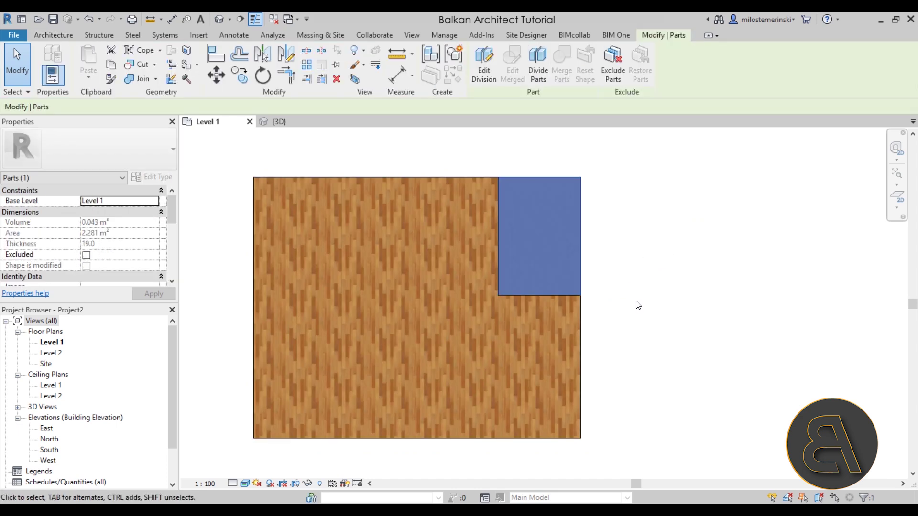
left_click(637, 305)
left_click(440, 177)
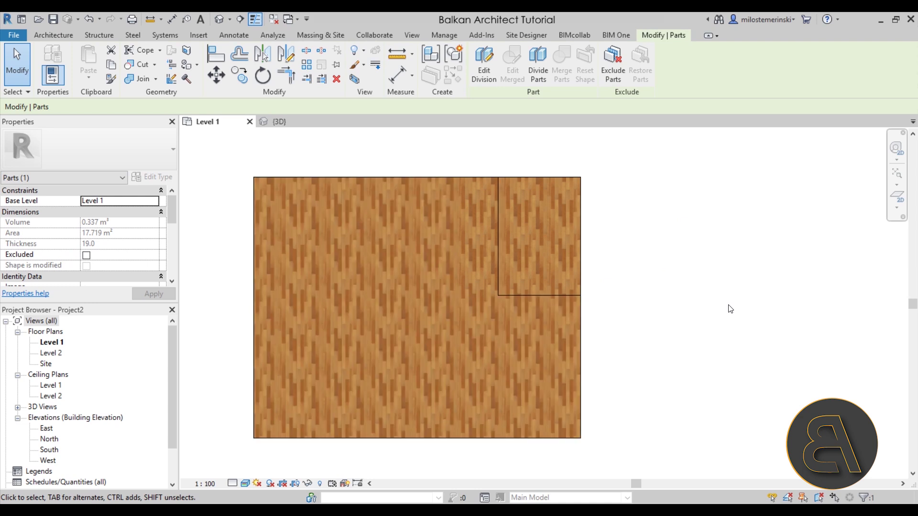
left_click(589, 297)
Turn off Material By Original for the divided corner part.
left_click(582, 287)
scroll(569, 222, "up", 4)
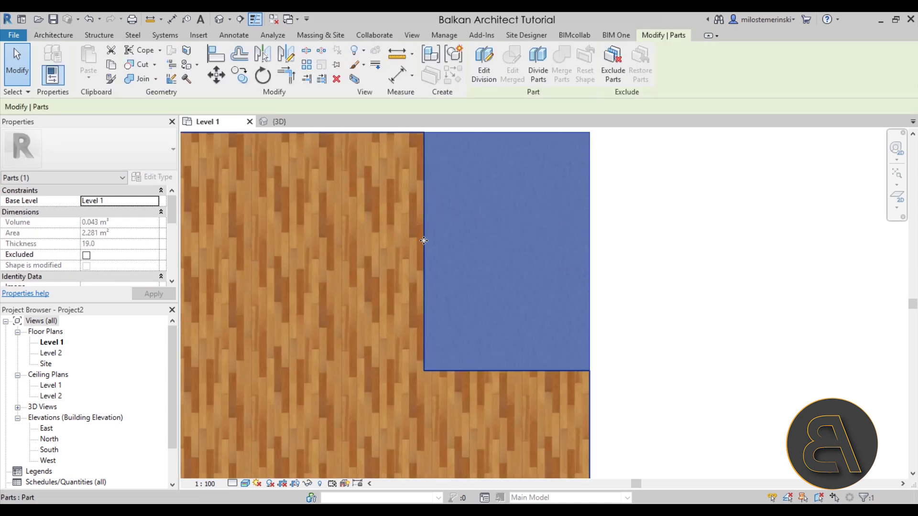
middle_click_drag(513, 286, 494, 309)
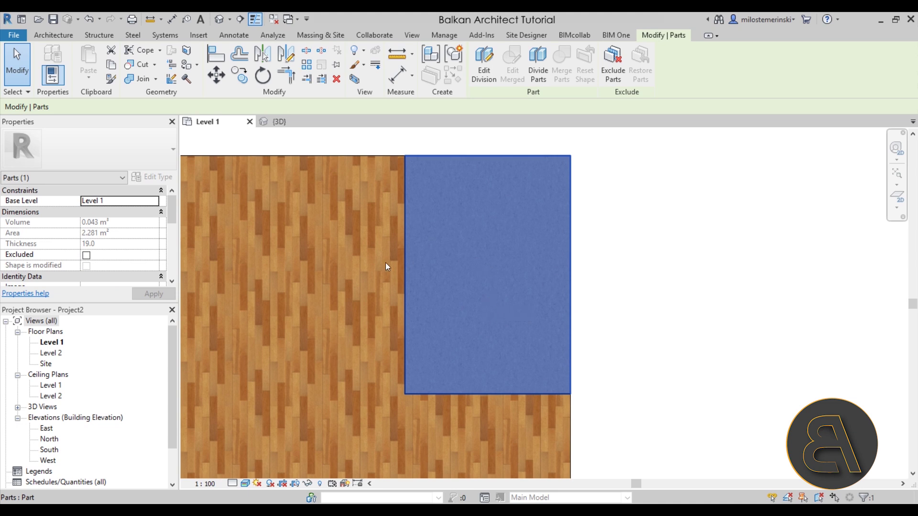
scroll(84, 236, "down", 5)
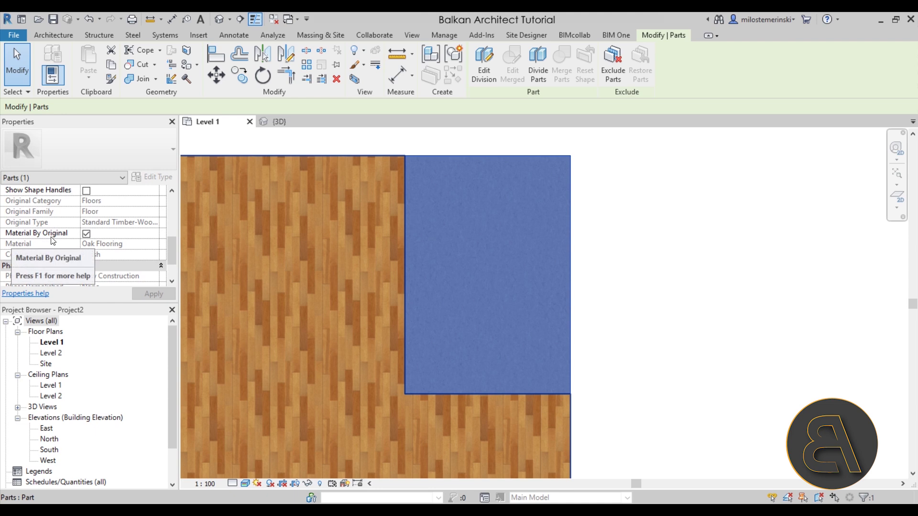
scroll(383, 242, "down", 1)
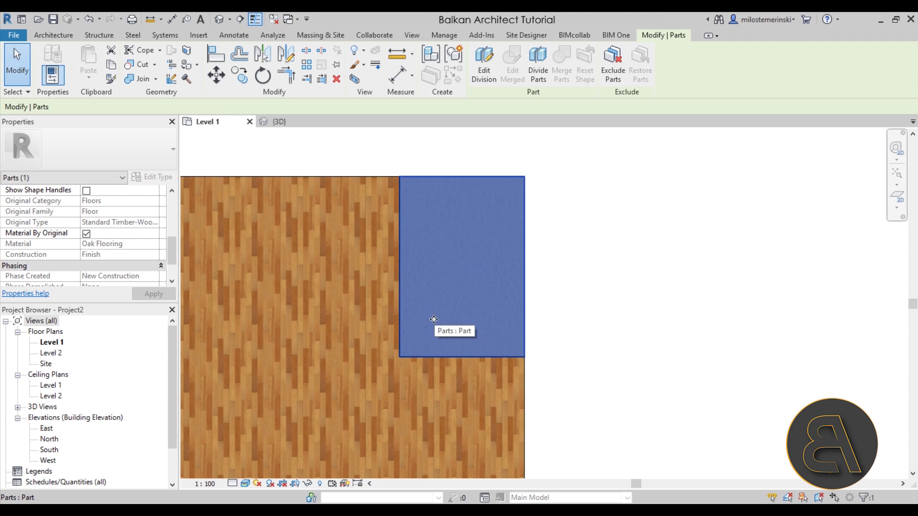
left_click(87, 234)
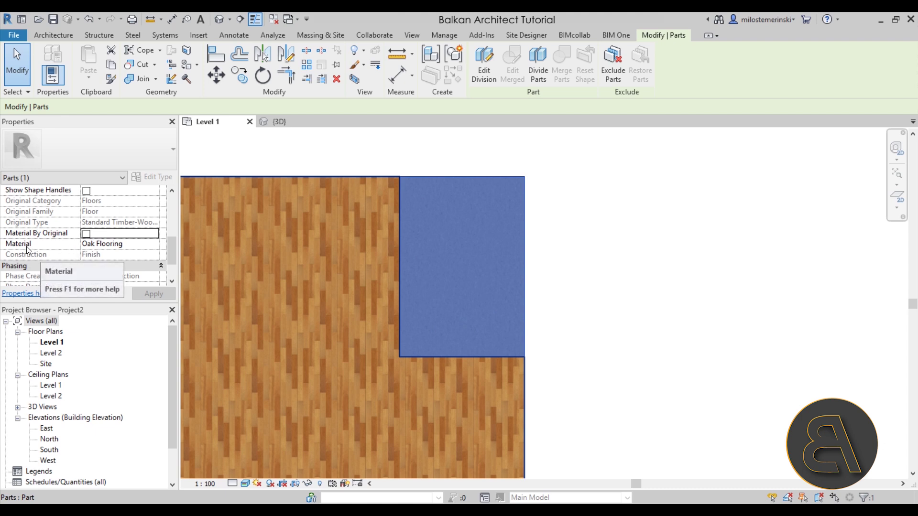
Search the corner part's material choices for "tile" and add Tile, Stone and Ceramic mix from the library to the project materials.
left_click(113, 245)
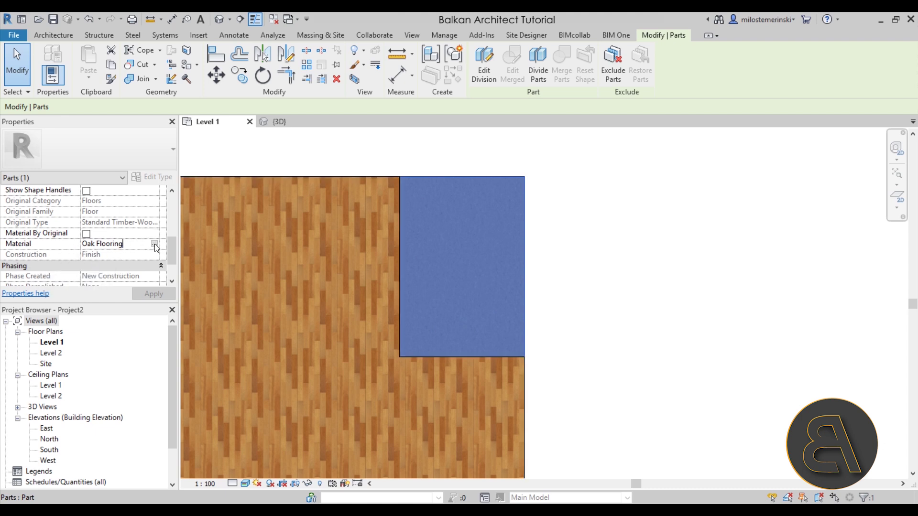
left_click(155, 244)
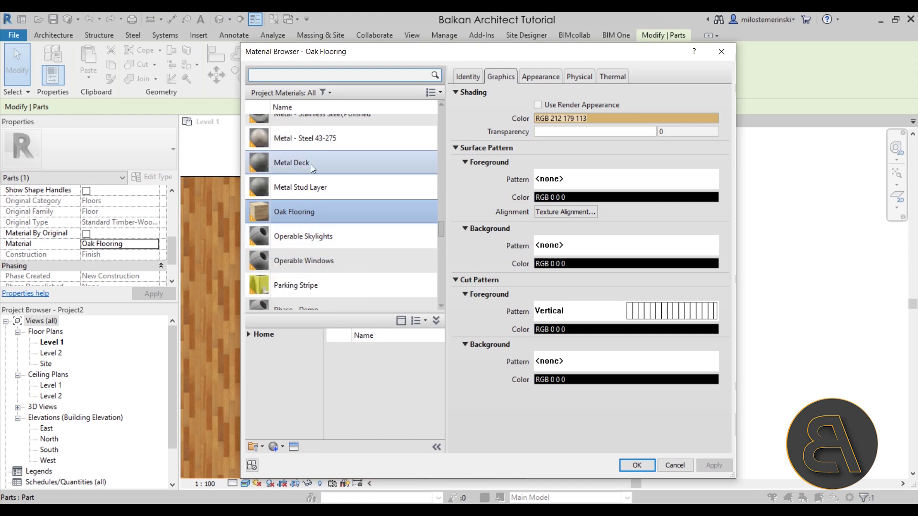
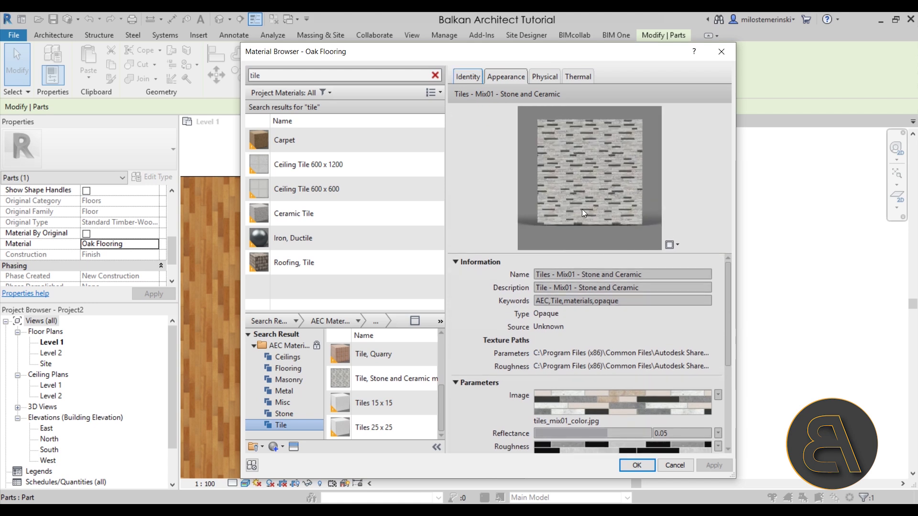
mouse_move(412, 377)
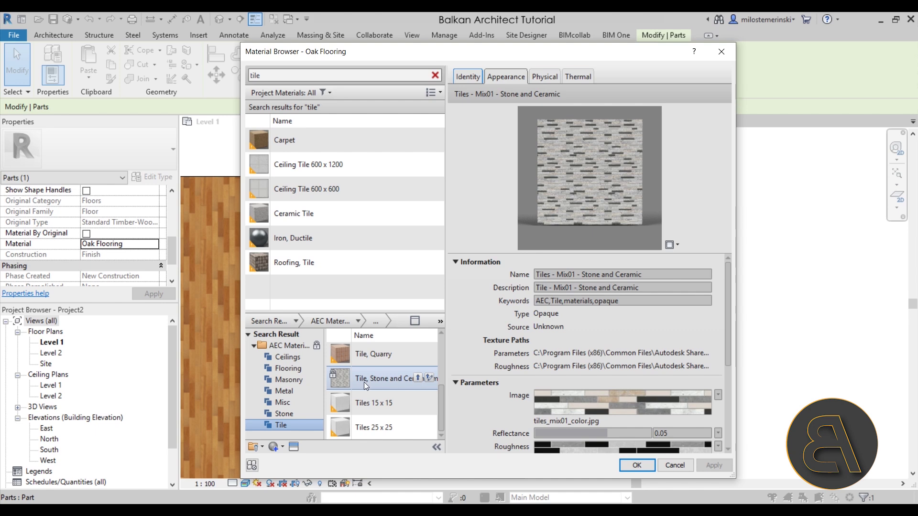
left_click(419, 379)
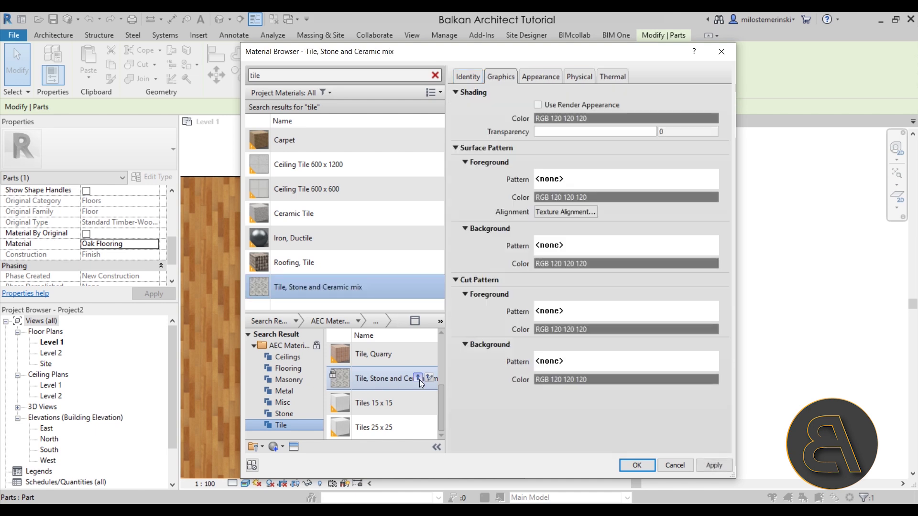
Duplicate the Tile, Stone and Ceramic mix material and name the copy "Tile - Hex".
right_click(317, 288)
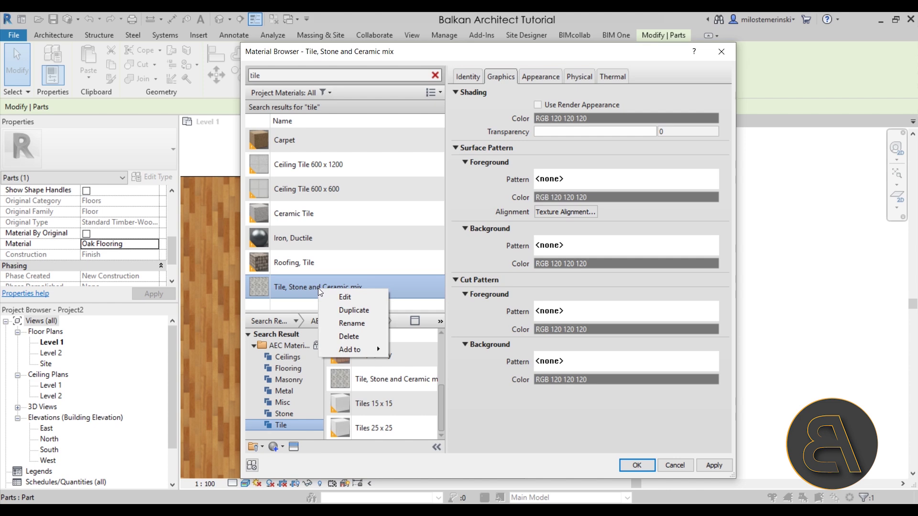
left_click(344, 311)
left_click(336, 298)
left_click_drag(285, 300, 383, 299)
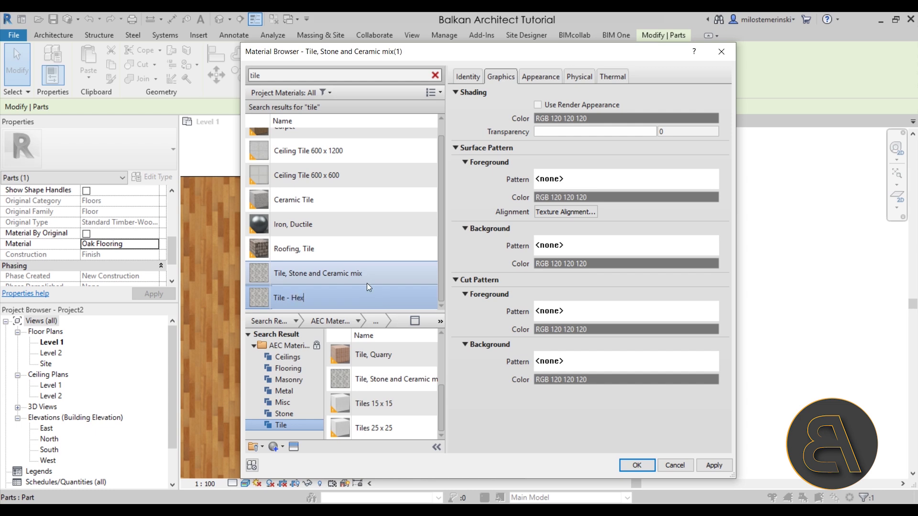
key("Return")
left_click(294, 275)
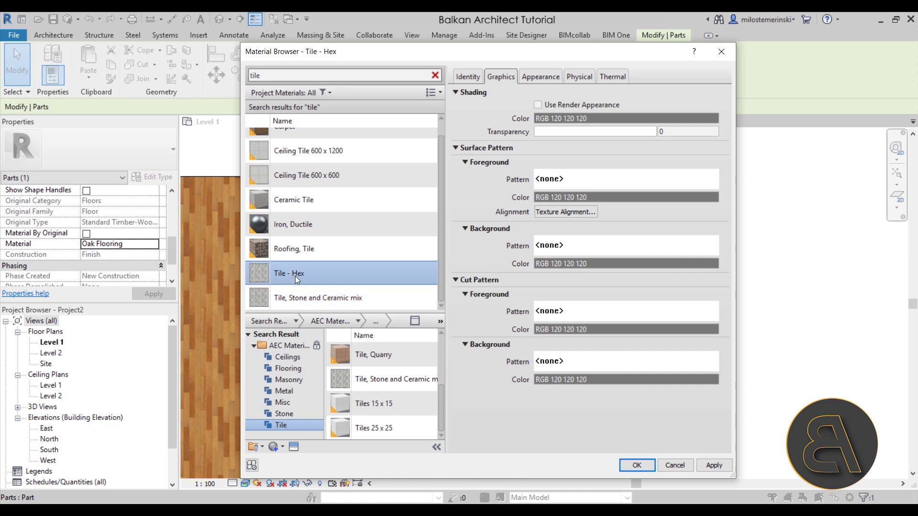
Duplicate the appearance asset of Tile - Hex and shrink its preview to make room for the appearance parameters.
left_click(534, 77)
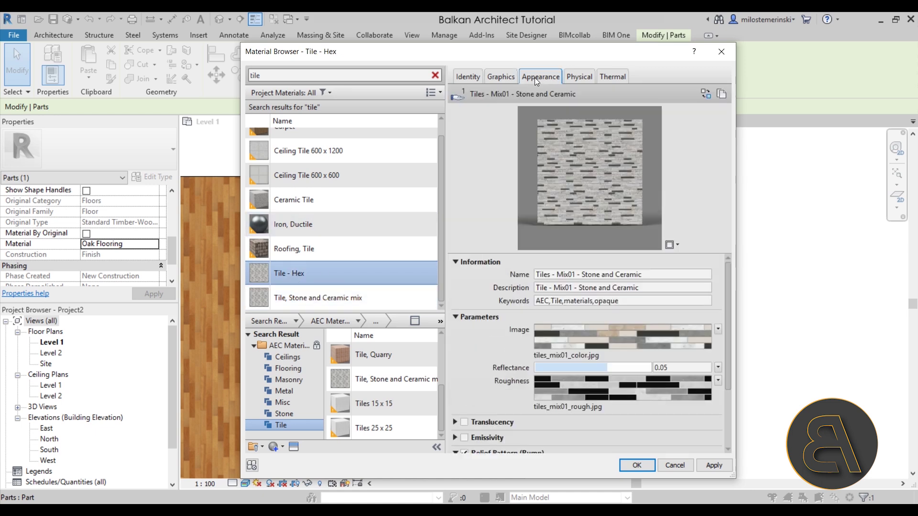
left_click(722, 94)
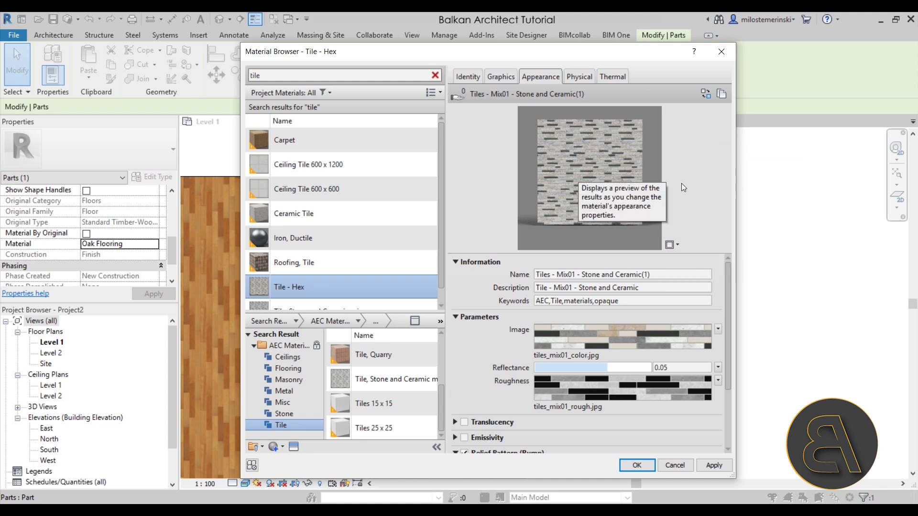
left_click_drag(730, 308, 721, 342)
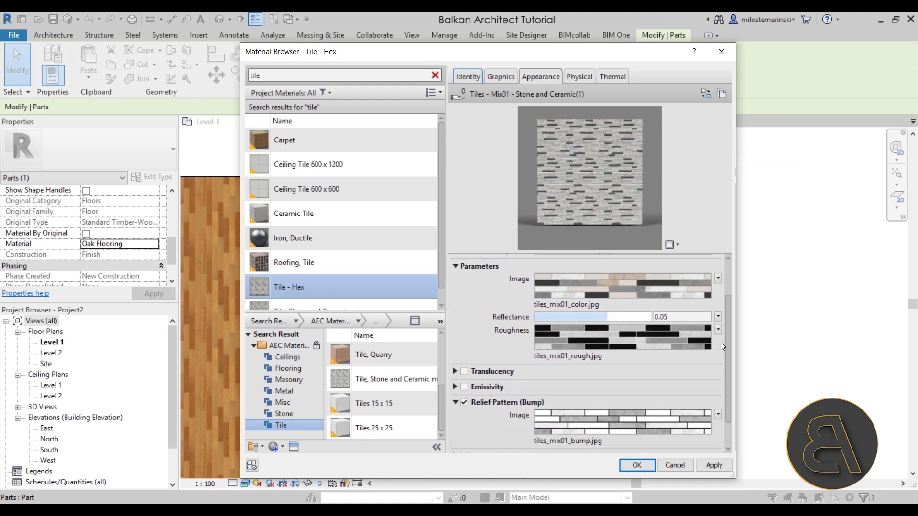
left_click_drag(626, 256, 612, 171)
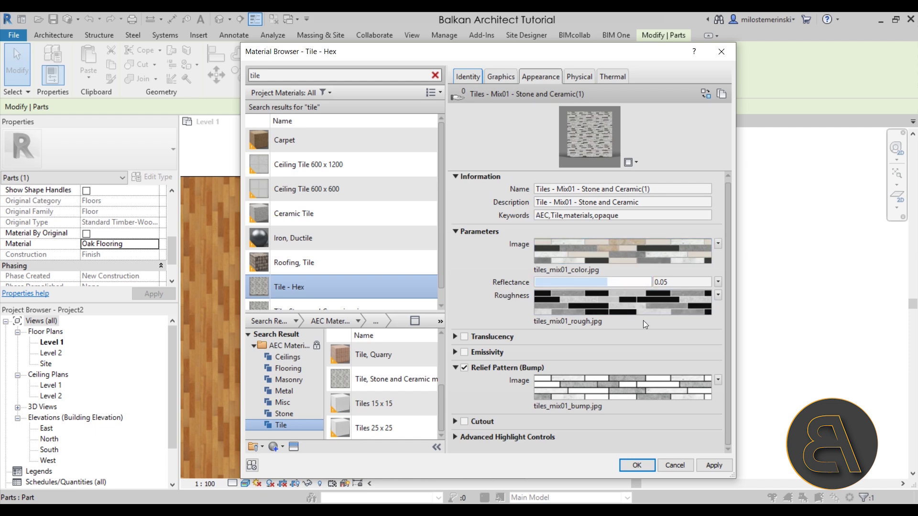
left_click(456, 368)
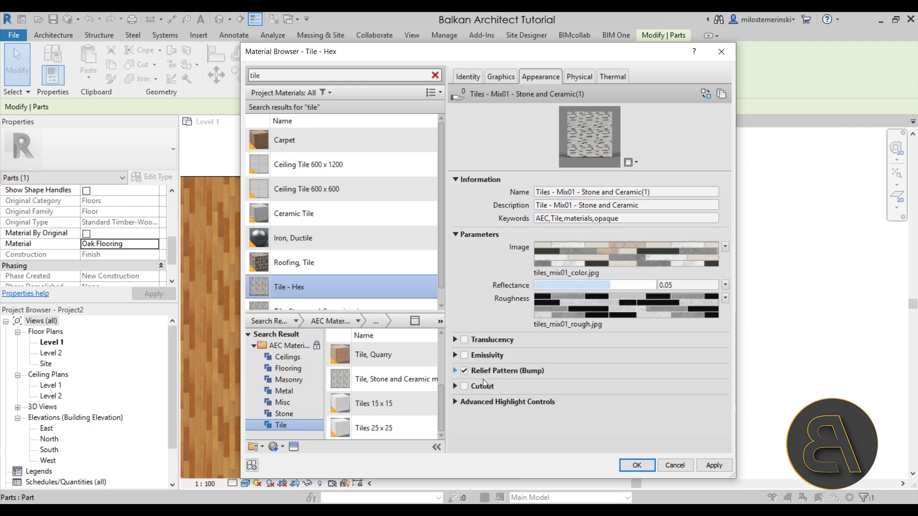
left_click(455, 370)
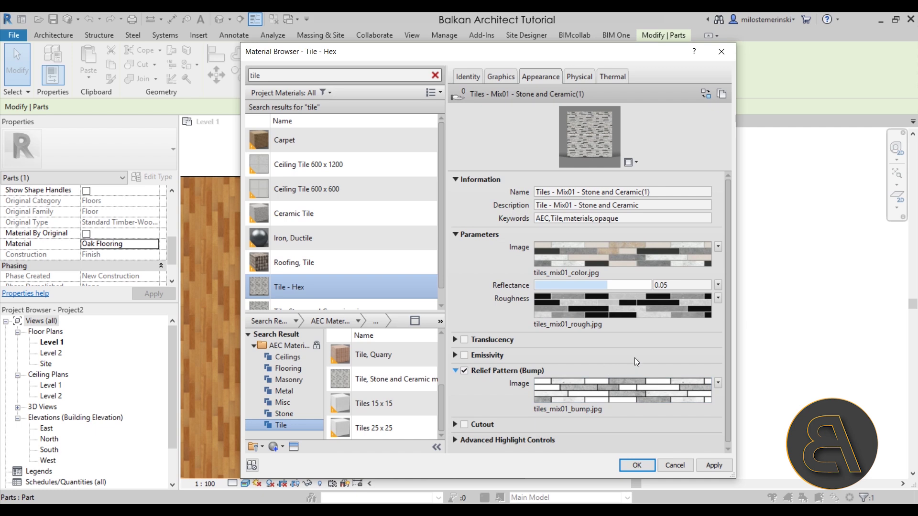
Replace the main color image of the Tile - Hex appearance with Clayhaus_Mosaic_2in_Hex.jpg from the Desktop.
left_click(575, 275)
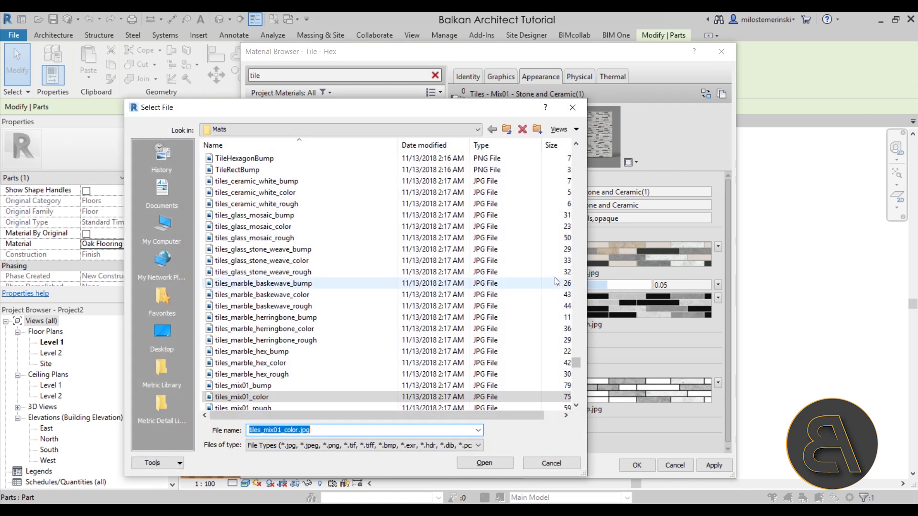
left_click(170, 334)
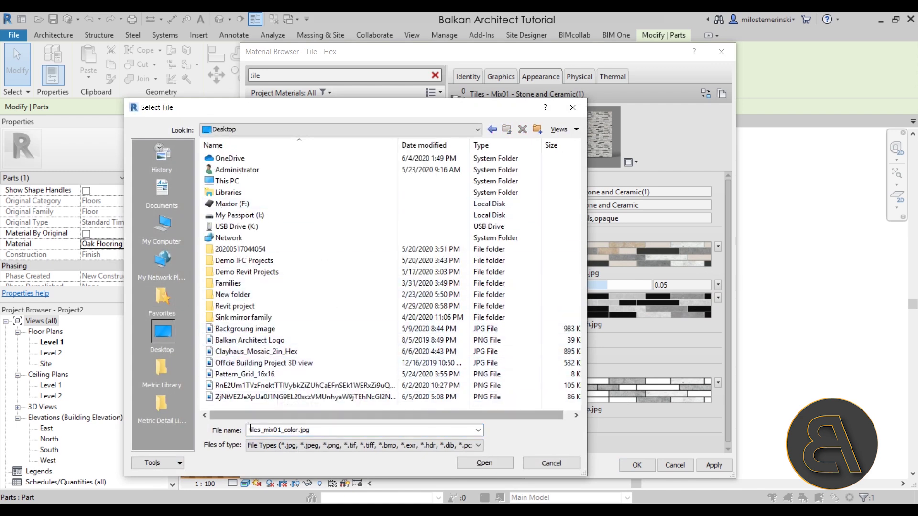
left_click(258, 353)
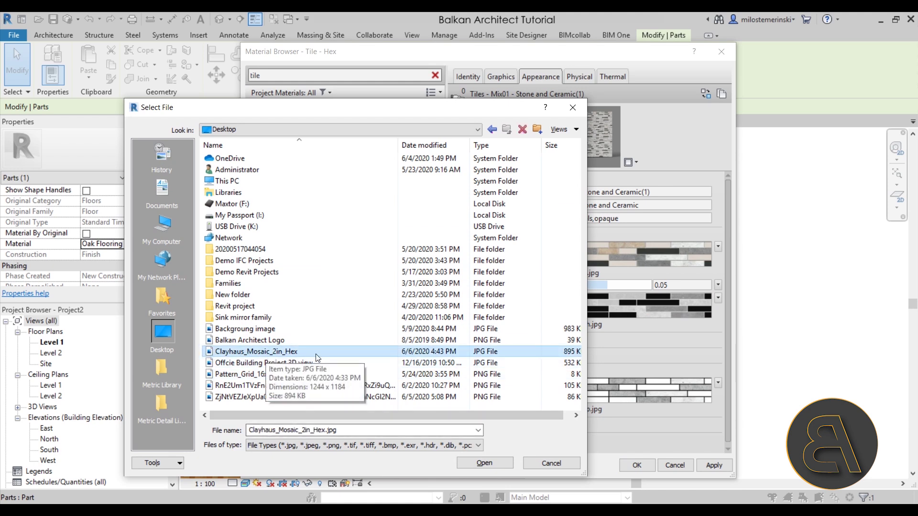
left_click(489, 463)
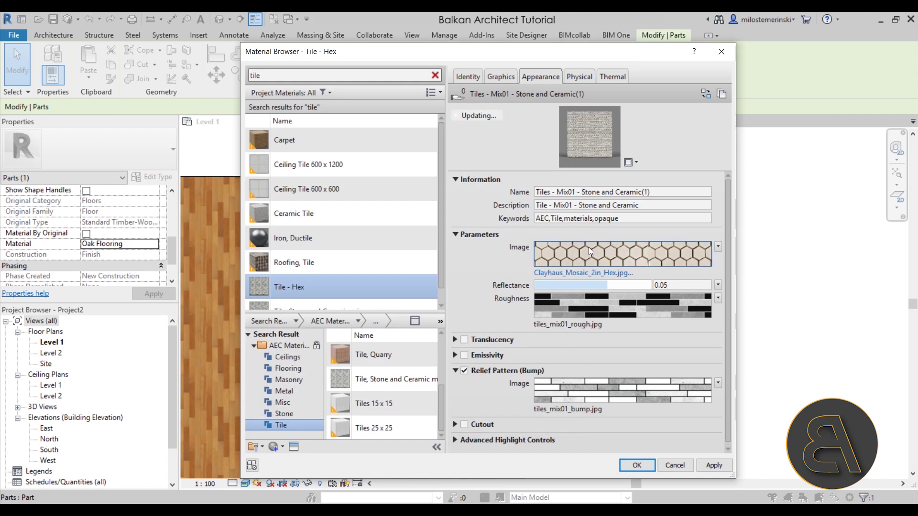
mouse_move(589, 248)
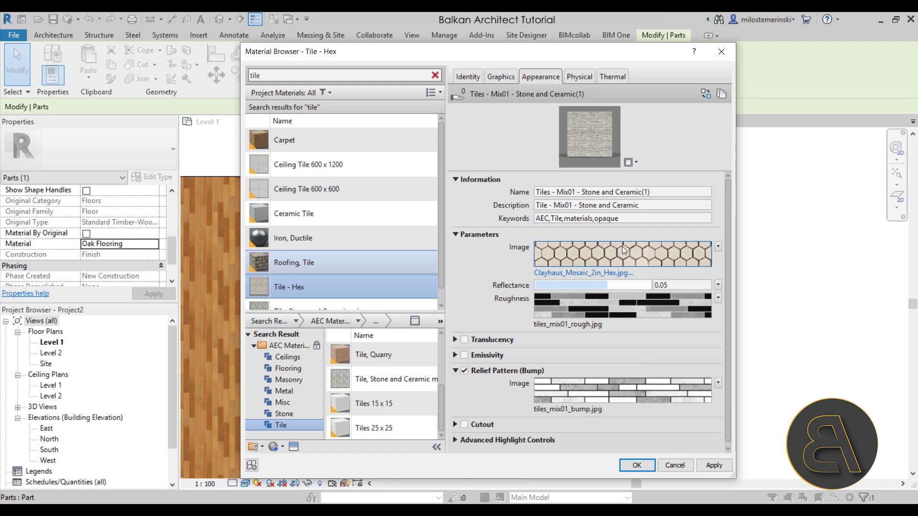
Replace the roughness image of Tile - Hex with Clayhaus_Mosaic_2in_Hex.jpg from the Desktop.
left_click(586, 315)
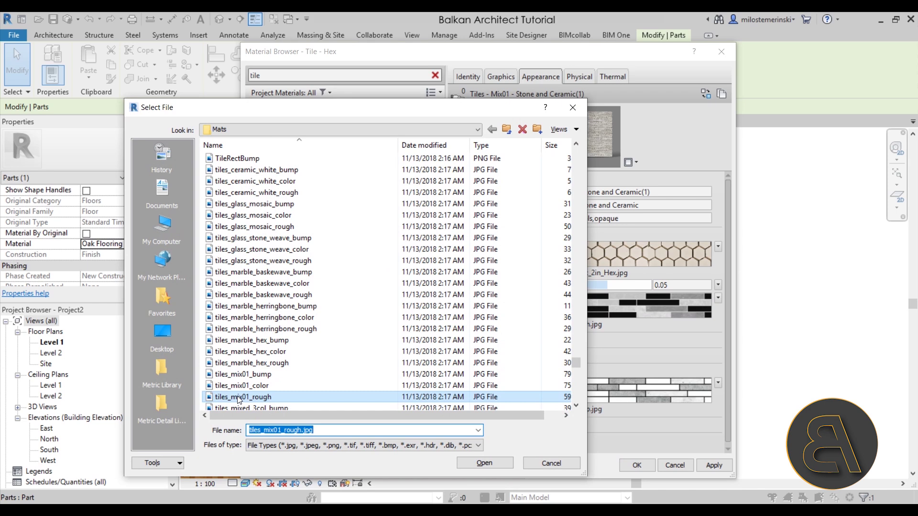
left_click(163, 334)
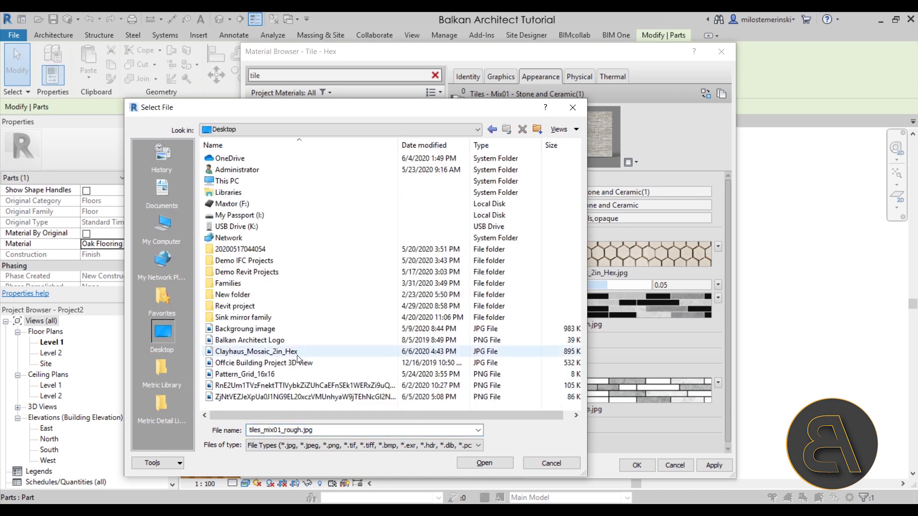
left_click(266, 351)
left_click(493, 461)
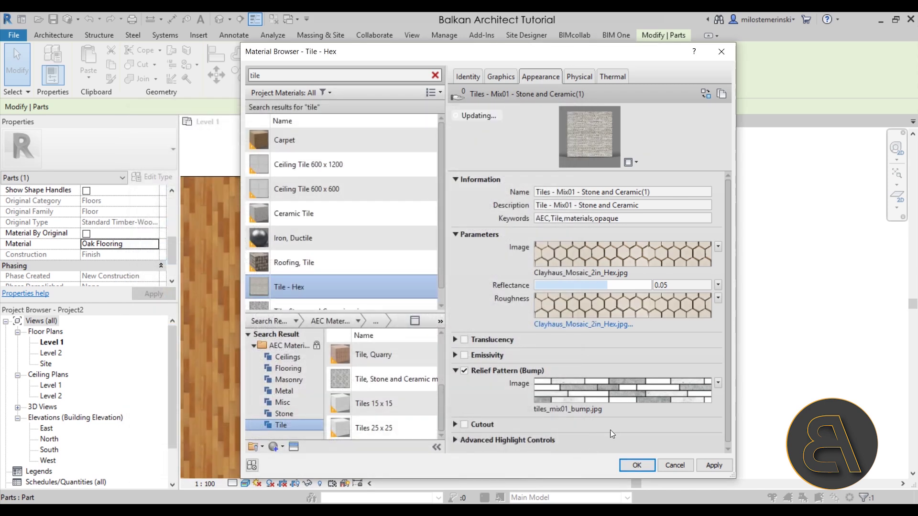
Replace the relief pattern (bump) image of Tile - Hex with Clayhaus_Mosaic_2in_Hex.jpg from the Desktop.
left_click(580, 399)
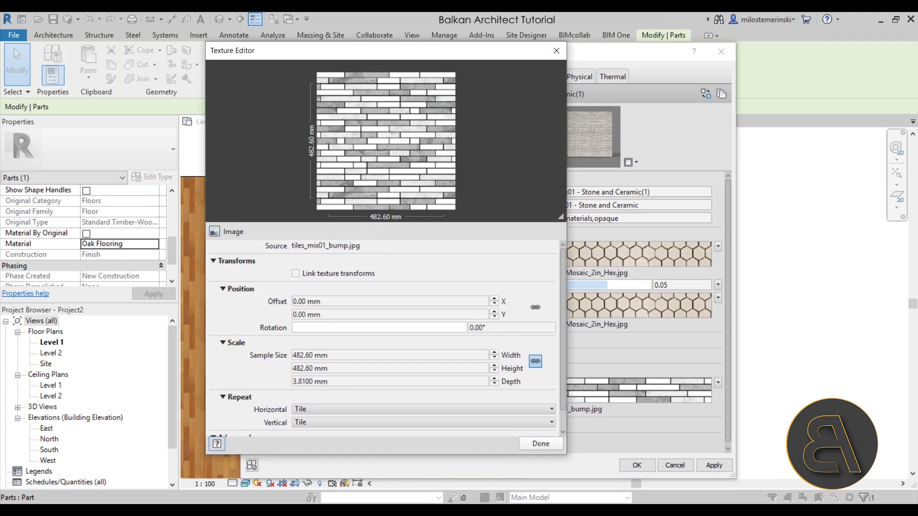
left_click(556, 50)
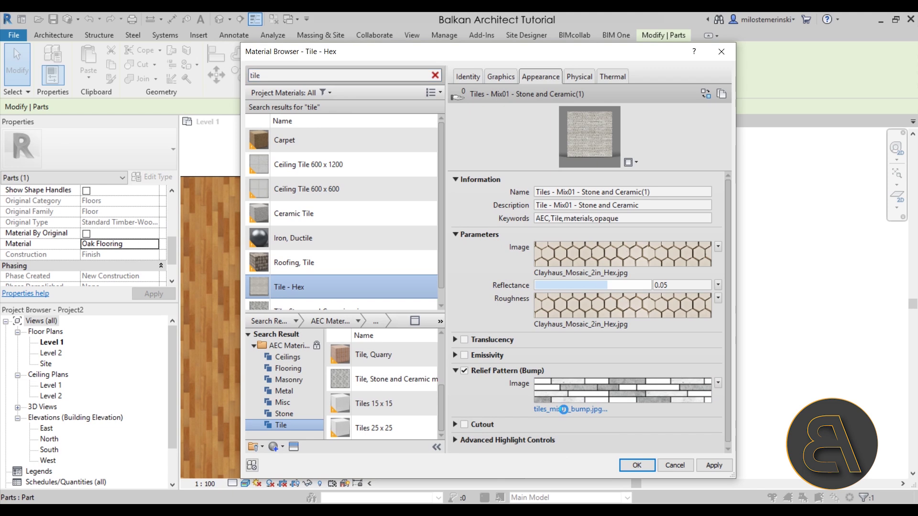
left_click(563, 409)
left_click(163, 332)
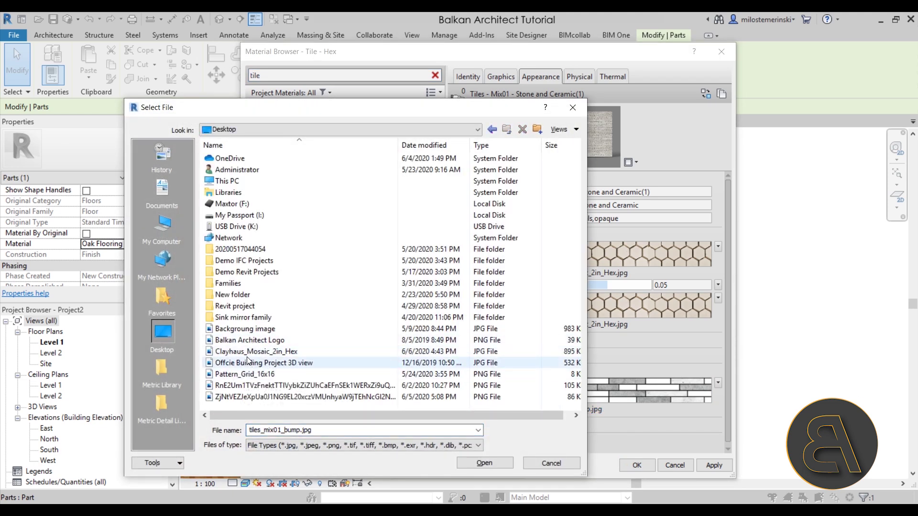
left_click(248, 352)
left_click(497, 464)
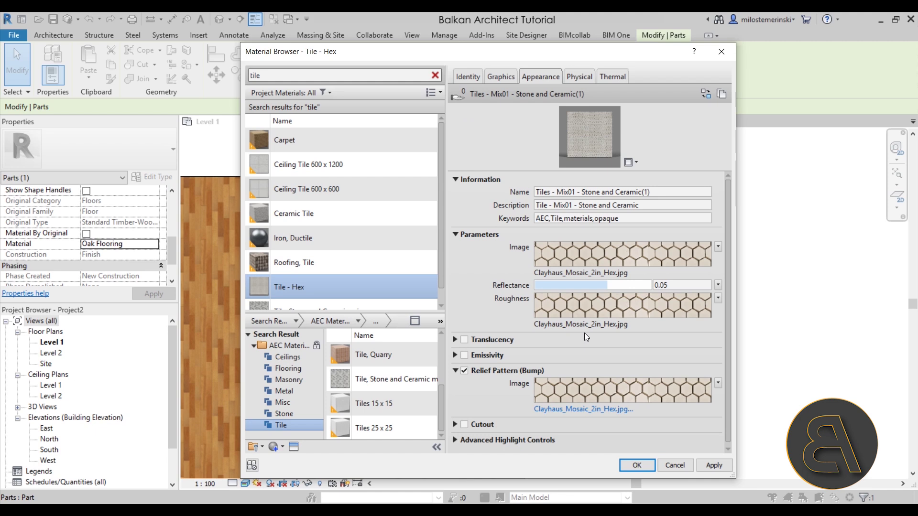
Switch the appearance preview scene to Walls and enlarge the preview.
left_click(636, 165)
mouse_move(628, 174)
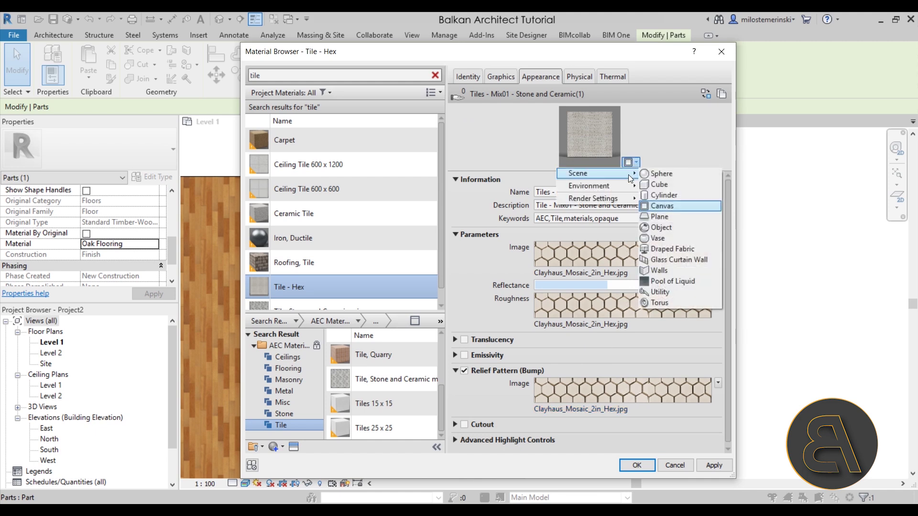
left_click(657, 269)
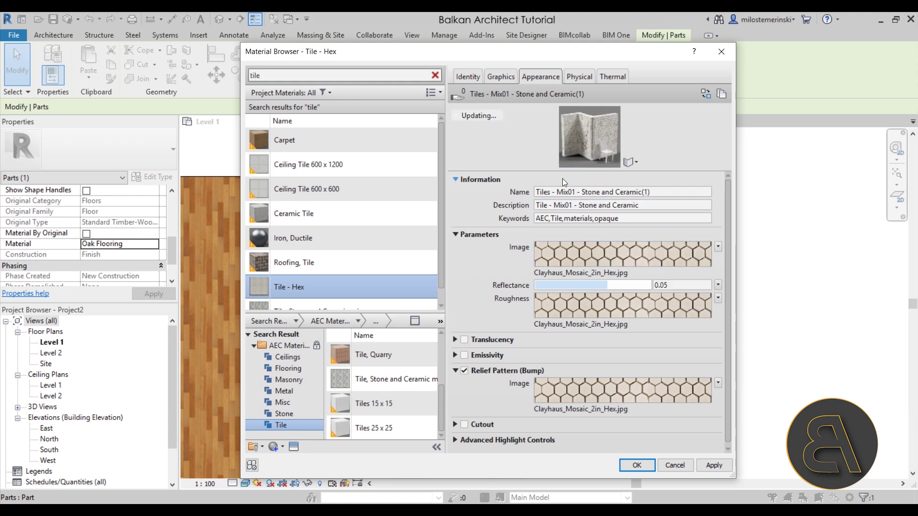
left_click_drag(562, 179, 676, 265)
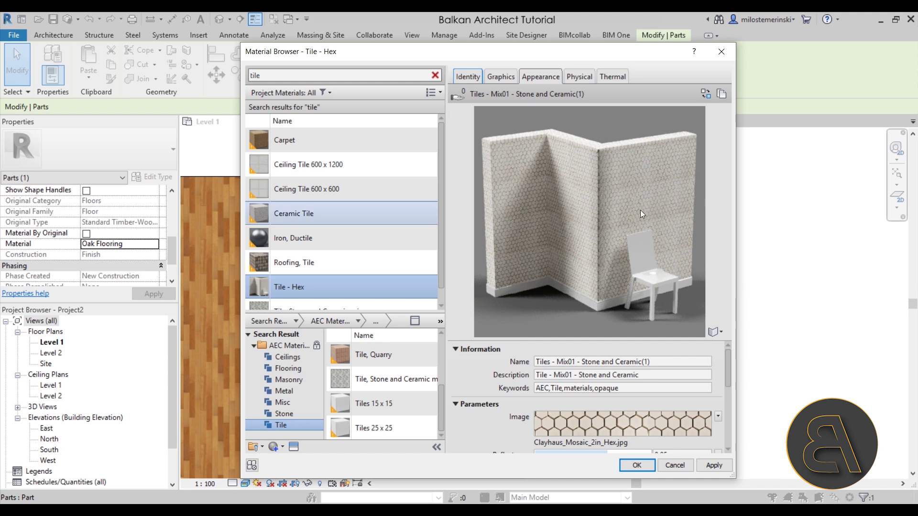
Edit the texture of the main color image and set its sample width to 1000 mm.
scroll(675, 391, "down", 3)
scroll(677, 391, "up", 1)
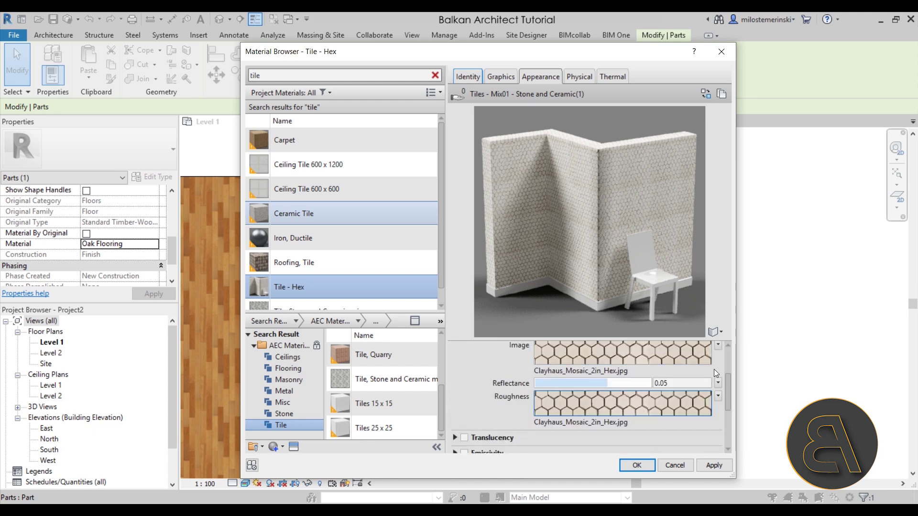
left_click(678, 354)
left_click(305, 382)
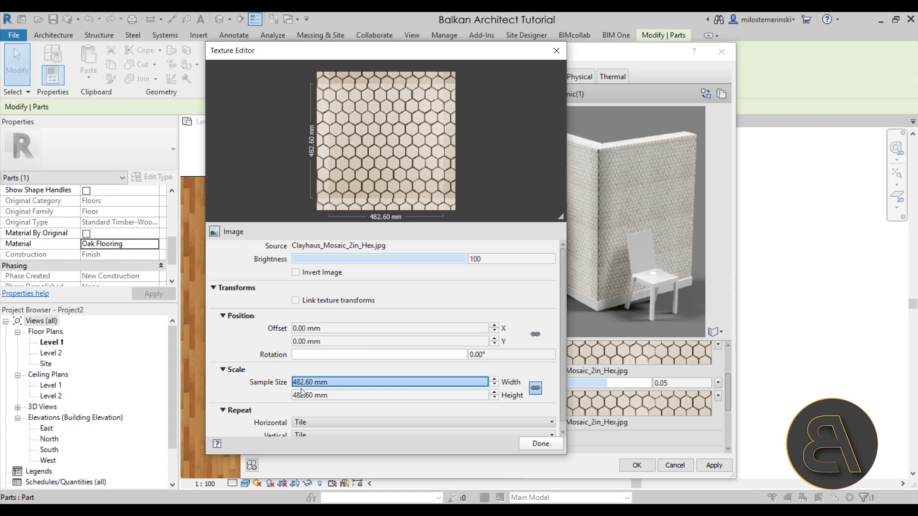
left_click(301, 393)
left_click(304, 382)
double_click(304, 382)
type("1000")
key("Right")
key("Delete")
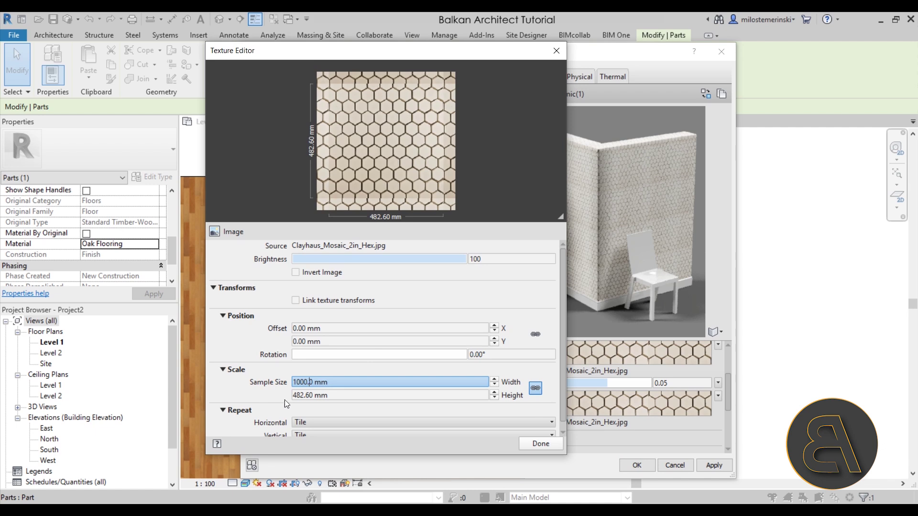
Set the color image's sample height to 1000 mm and finish editing the texture.
left_click(305, 396)
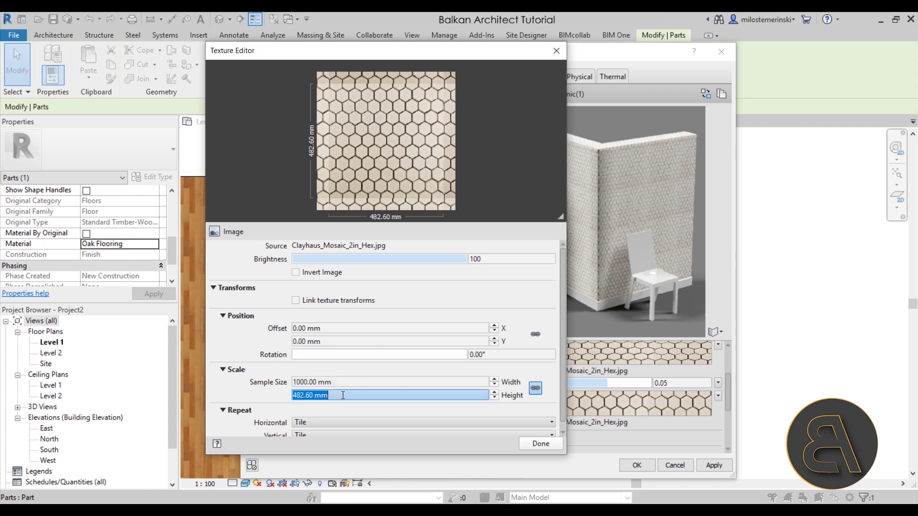
double_click(301, 396)
type("1000")
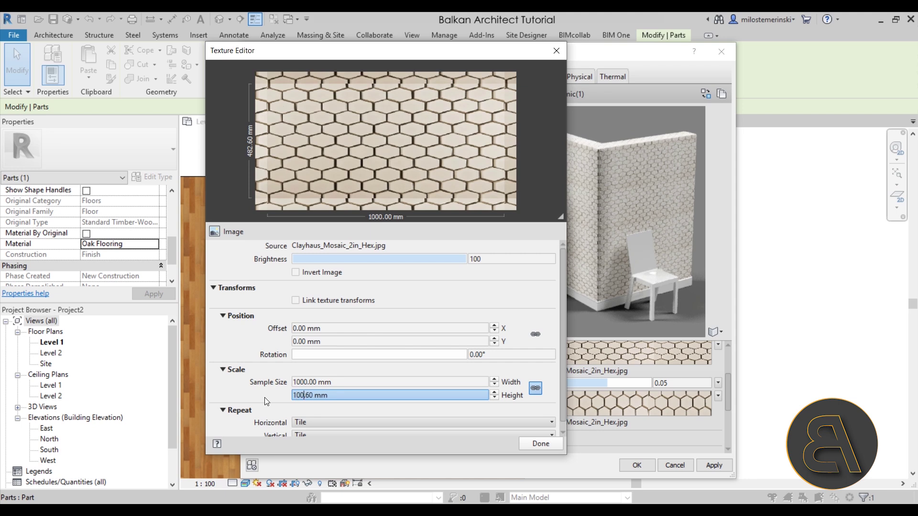
key("Delete")
key("Delete")
key("Delete")
key("Return")
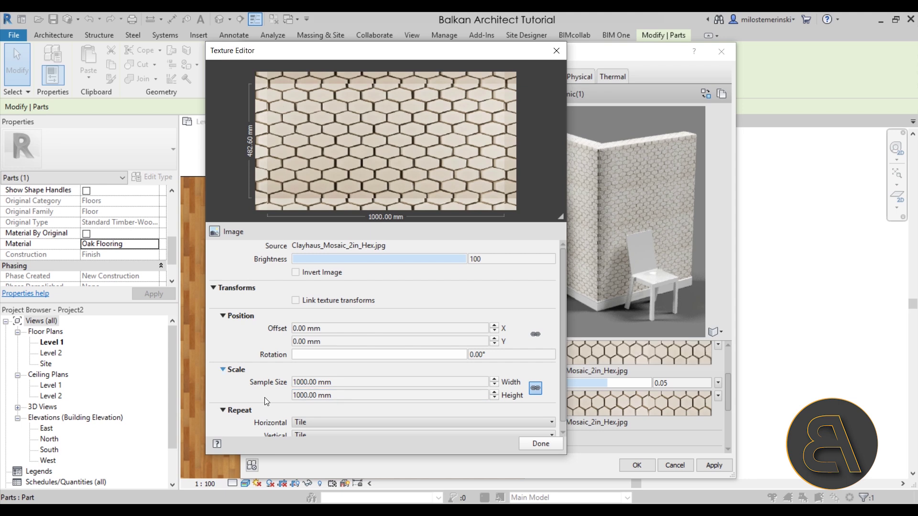
left_click(487, 341)
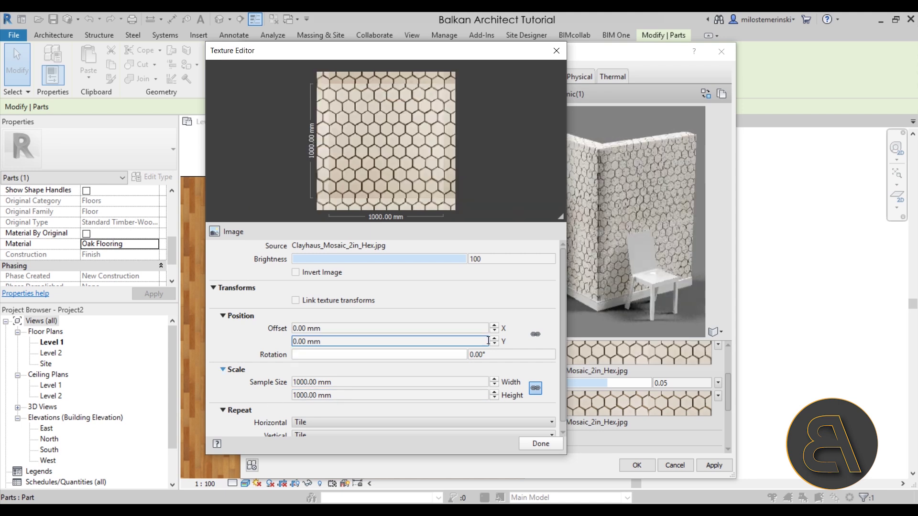
left_click(541, 443)
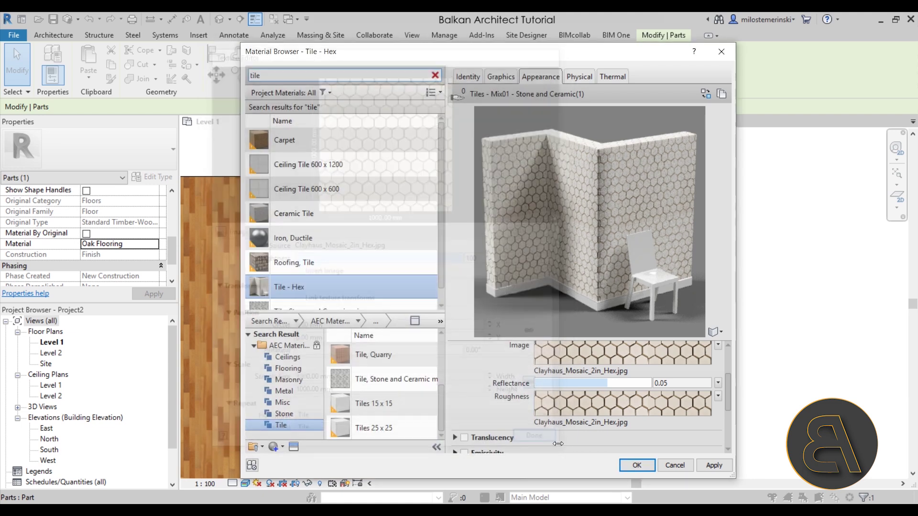
Edit the texture of the Roughness image and try to enter a 1000 mm sample width.
scroll(599, 377, "down", 2)
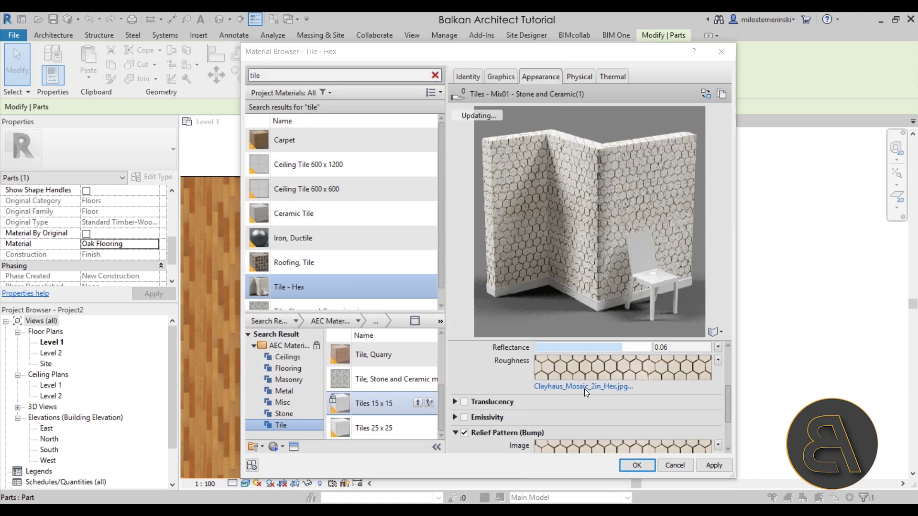
left_click(584, 386)
left_click(499, 463)
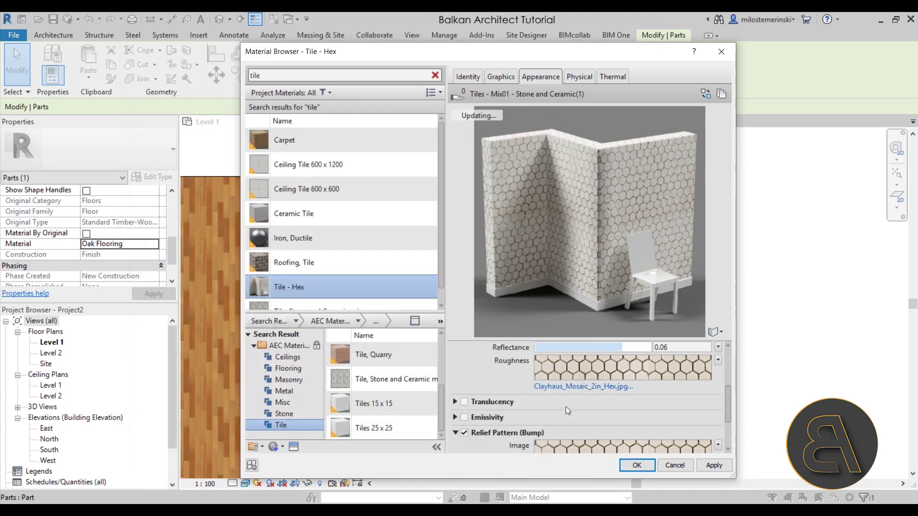
left_click(566, 380)
double_click(306, 378)
type("100")
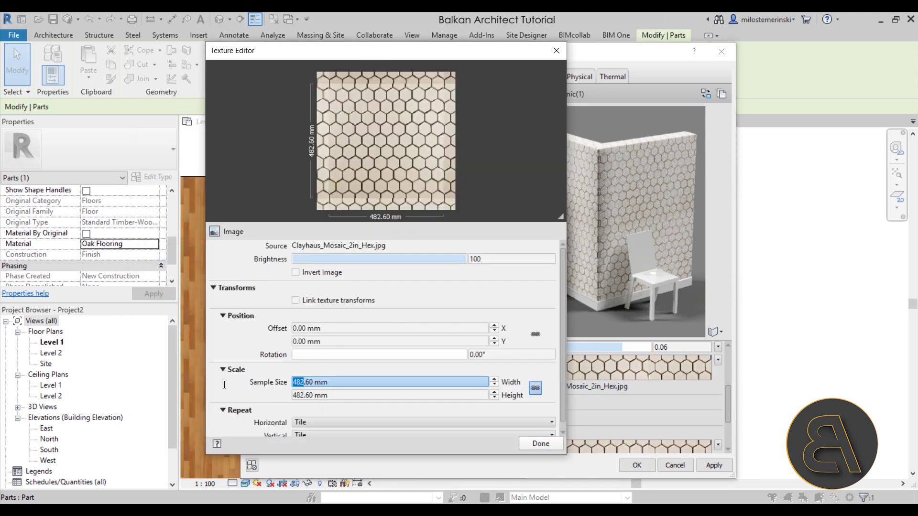
type("0")
key("BackSpace")
key("Return")
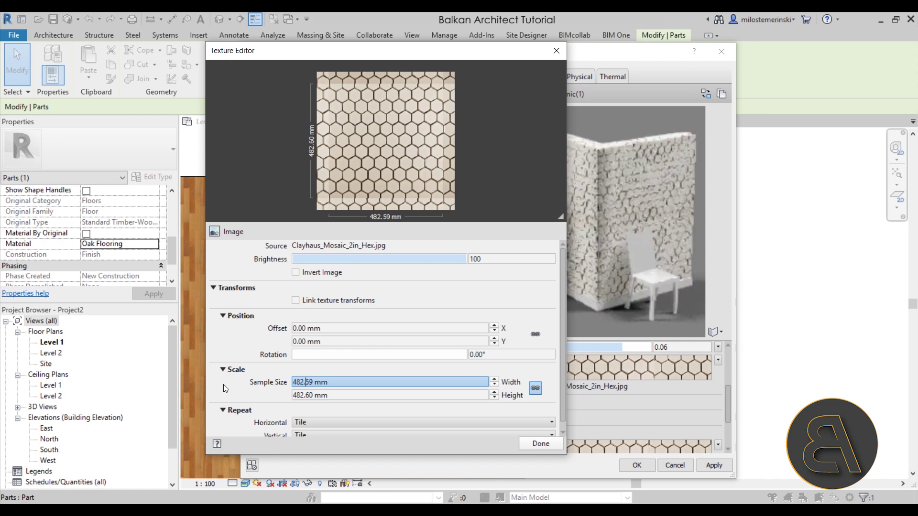
Set the Roughness texture's sample width and height to 1000 mm and finish editing the texture.
key("BackSpace")
key("BackSpace")
key("BackSpace")
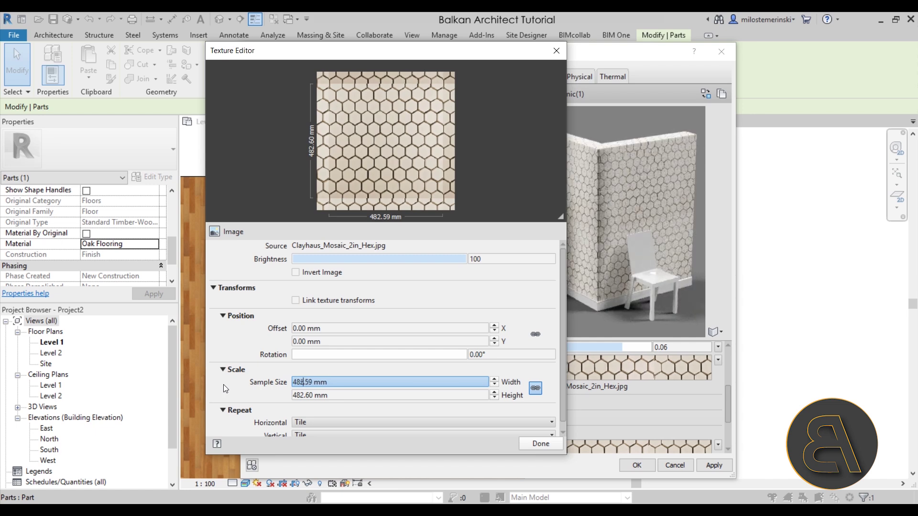
type("1000")
key("Right")
key("Right")
key("Delete")
key("BackSpace")
type("0")
left_click(301, 395)
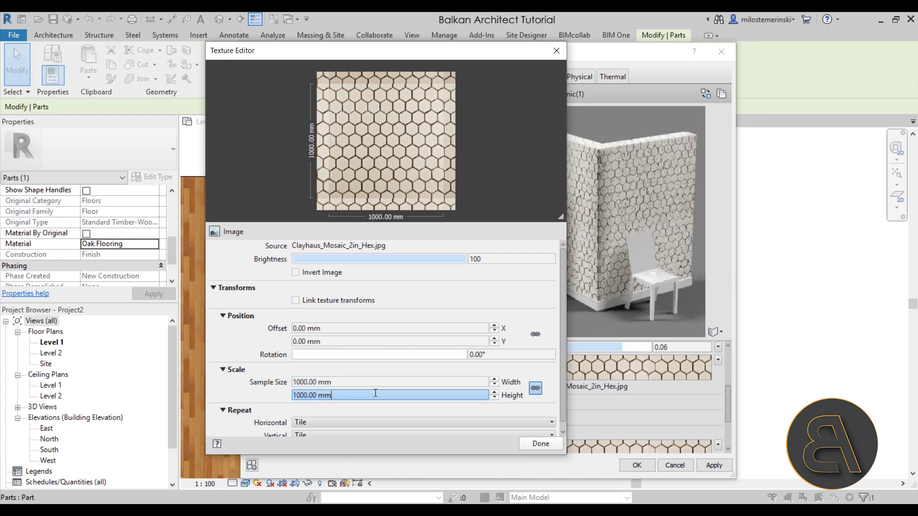
left_click(540, 443)
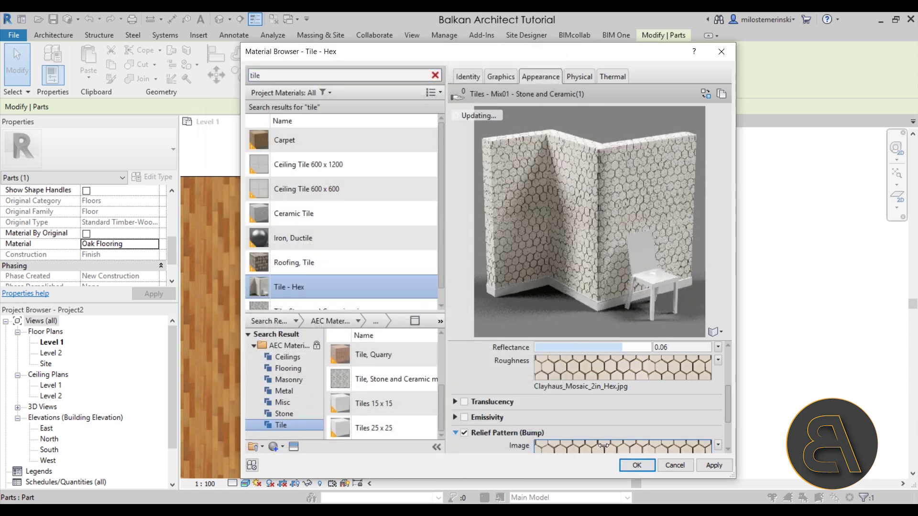
Set the relief pattern texture's sample width and height to 1000 mm, and apply the Tile - Hex material to the corner part.
left_click(604, 445)
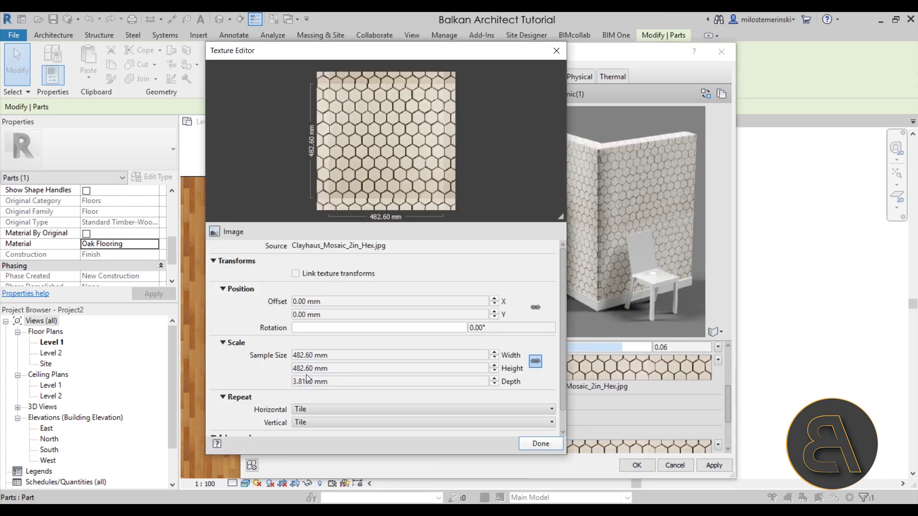
left_click(306, 355)
type("100")
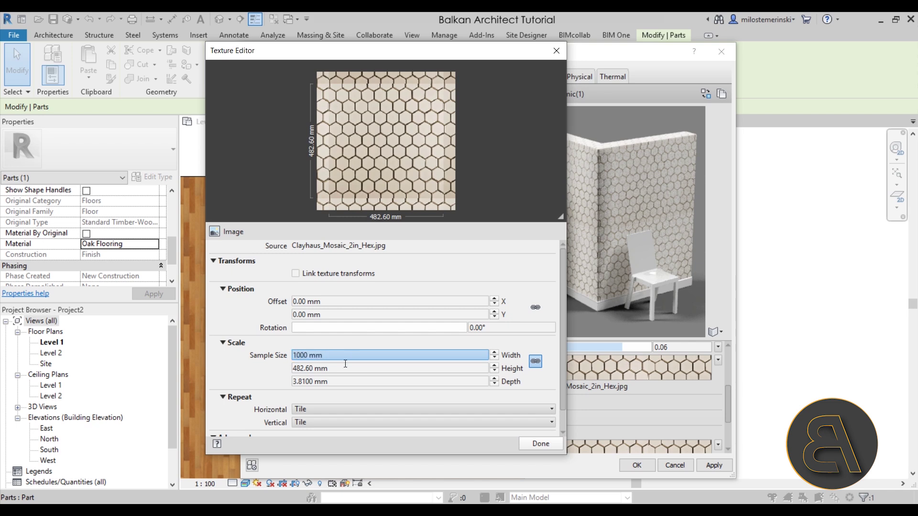
left_click(345, 365)
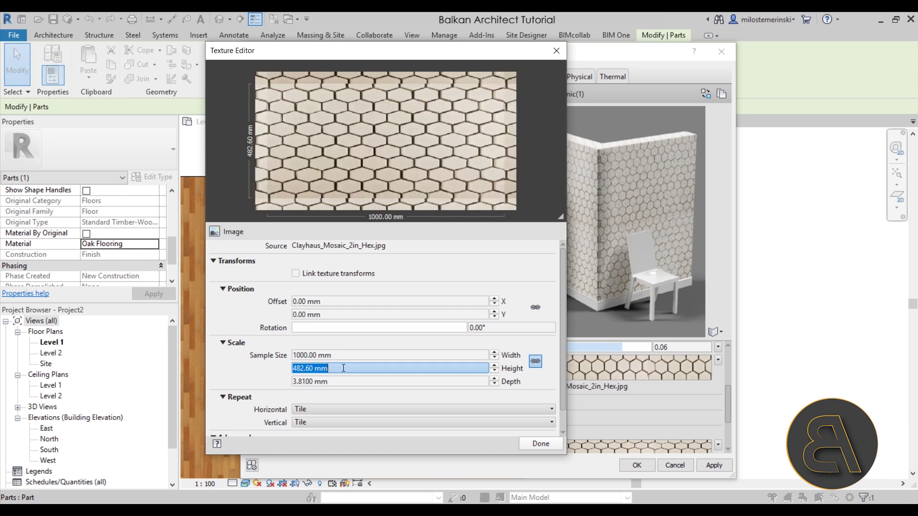
double_click(310, 367)
type("1000")
key("Return")
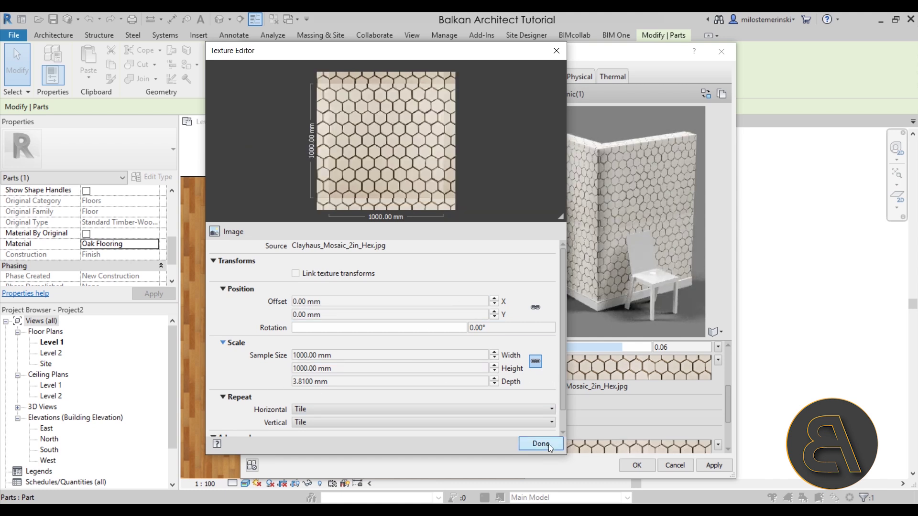
left_click(540, 444)
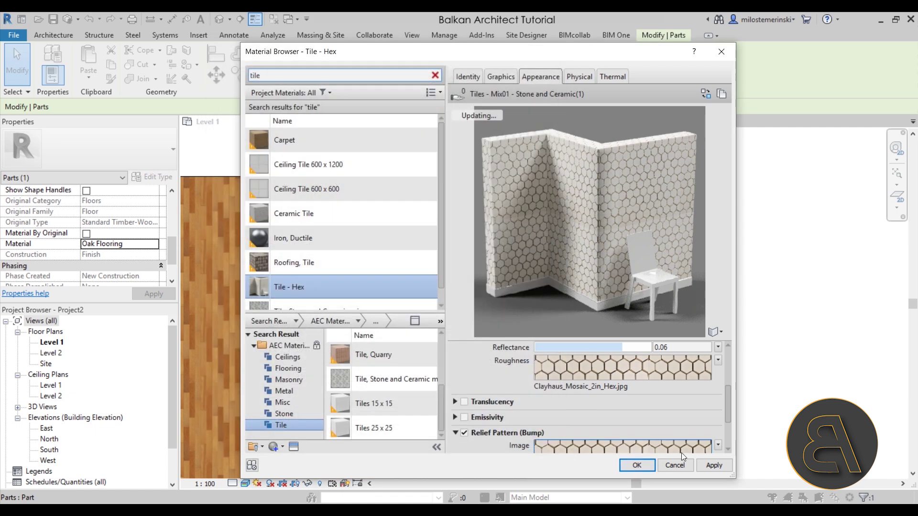
left_click(646, 468)
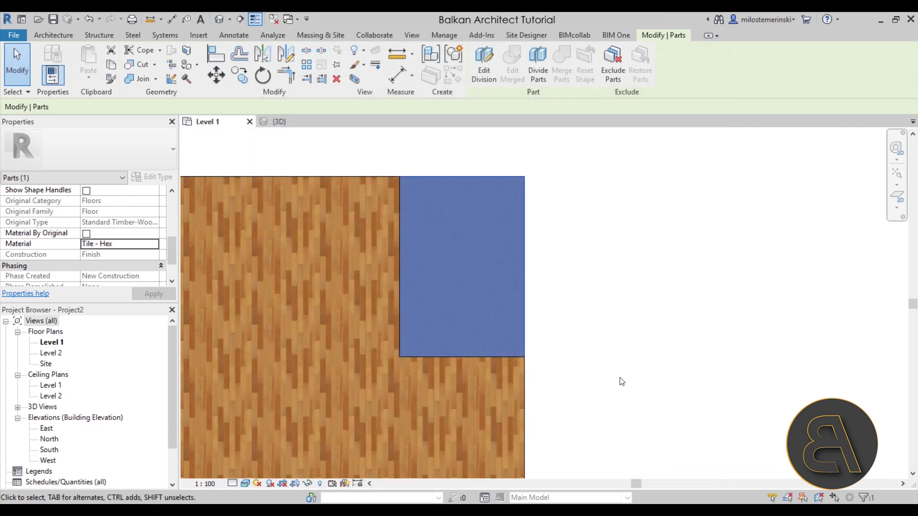
Examine the scale and seams of the hexagonal tiles on the corner part and its straight border with the wood.
left_click(620, 381)
scroll(483, 298, "up", 3)
scroll(444, 282, "down", 3)
middle_click_drag(408, 266, 432, 371)
scroll(432, 371, "up", 5)
scroll(469, 363, "down", 2)
middle_click_drag(430, 306, 338, 340)
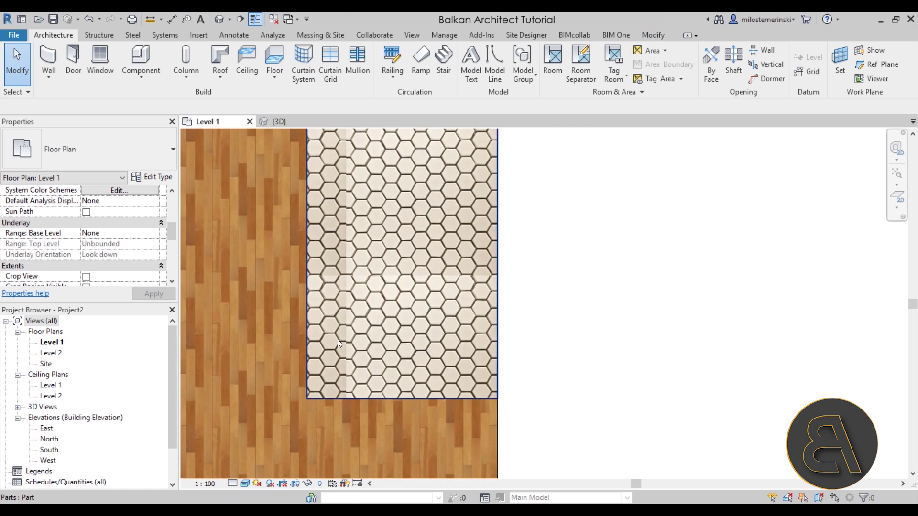
scroll(337, 340, "up", 3)
scroll(343, 336, "up", 2)
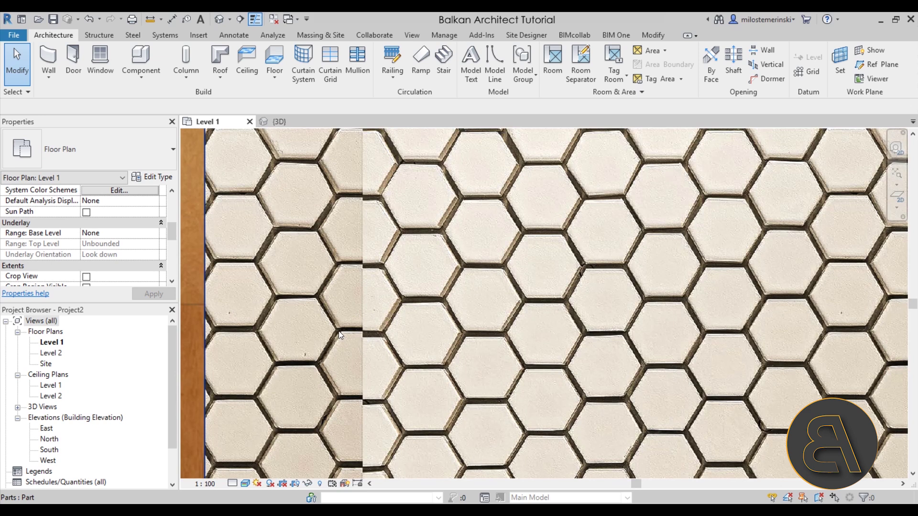
scroll(376, 340, "down", 3)
middle_click_drag(391, 308, 367, 365)
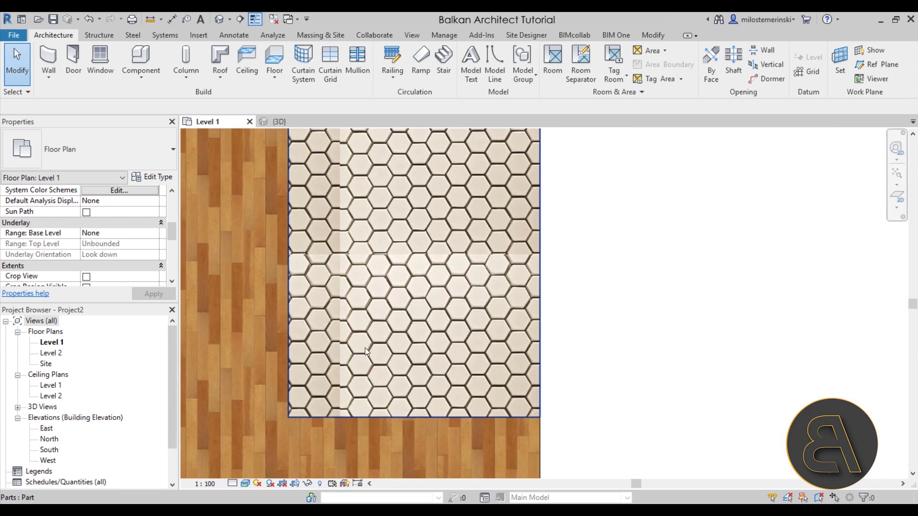
scroll(365, 348, "down", 1)
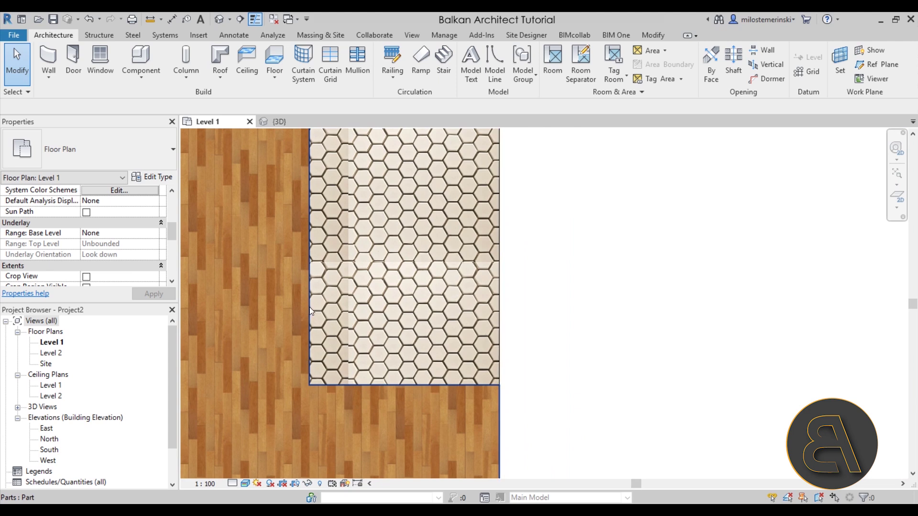
Open the division sketch of the tiled corner part to examine its dividing lines, and leave the sketch and division editing.
left_click(496, 373)
scroll(538, 382, "down", 3)
scroll(574, 316, "up", 1)
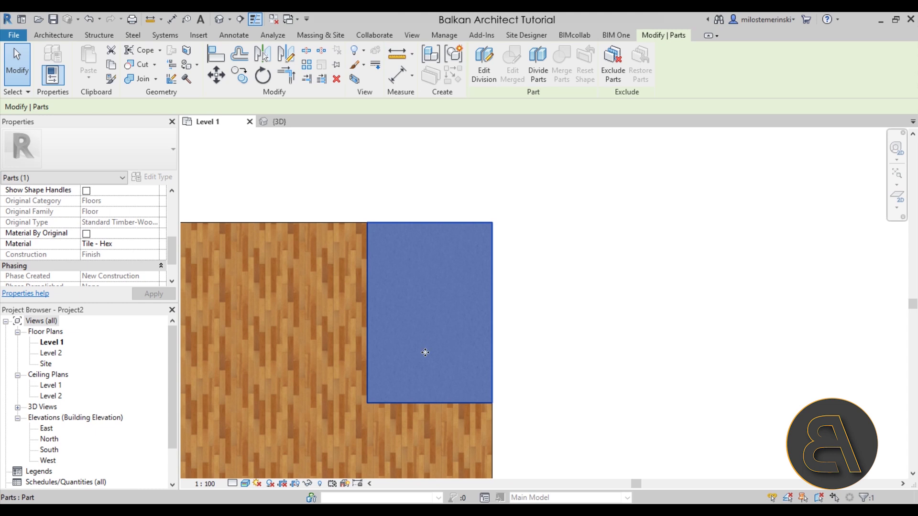
middle_click_drag(521, 432, 497, 408)
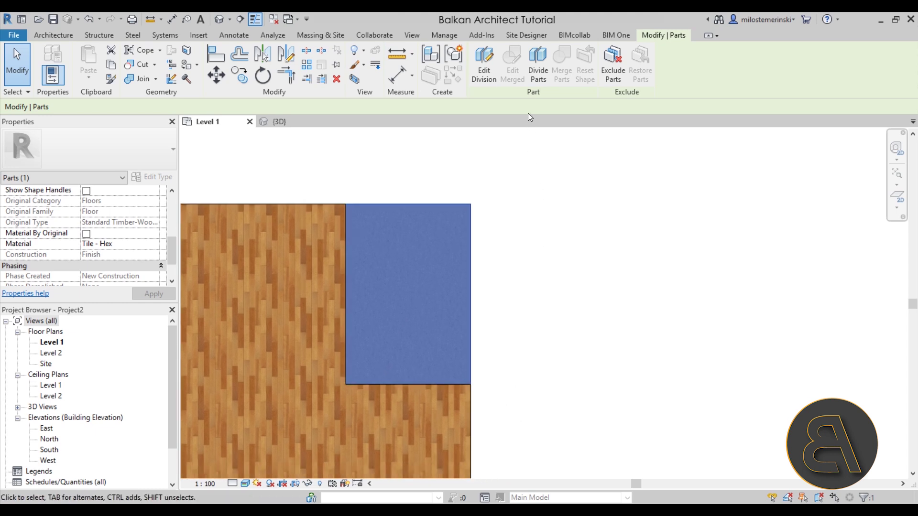
left_click(479, 76)
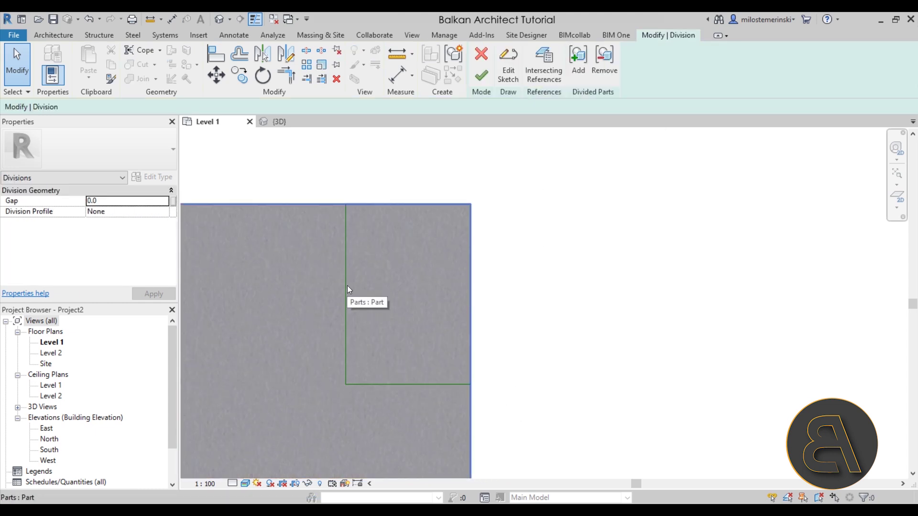
left_click(506, 74)
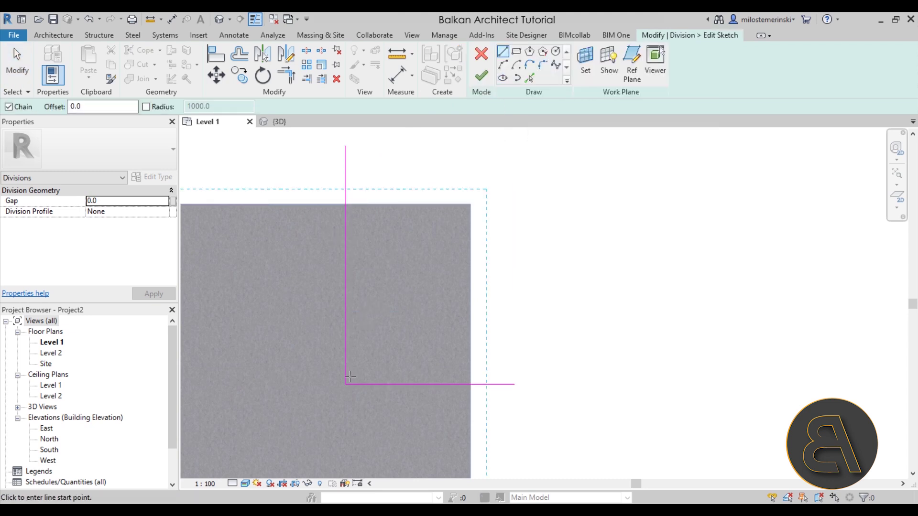
scroll(463, 255, "up", 2)
mouse_move(459, 248)
middle_mouse_down()
mouse_move(430, 192)
mouse_move(403, 282)
mouse_move(422, 204)
mouse_move(422, 250)
middle_mouse_up()
middle_click_drag(407, 336, 412, 326)
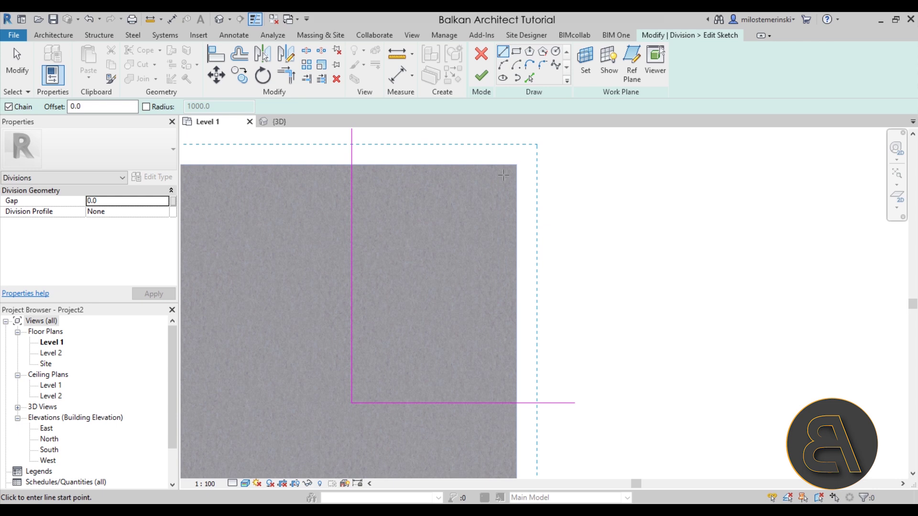
left_click(481, 56)
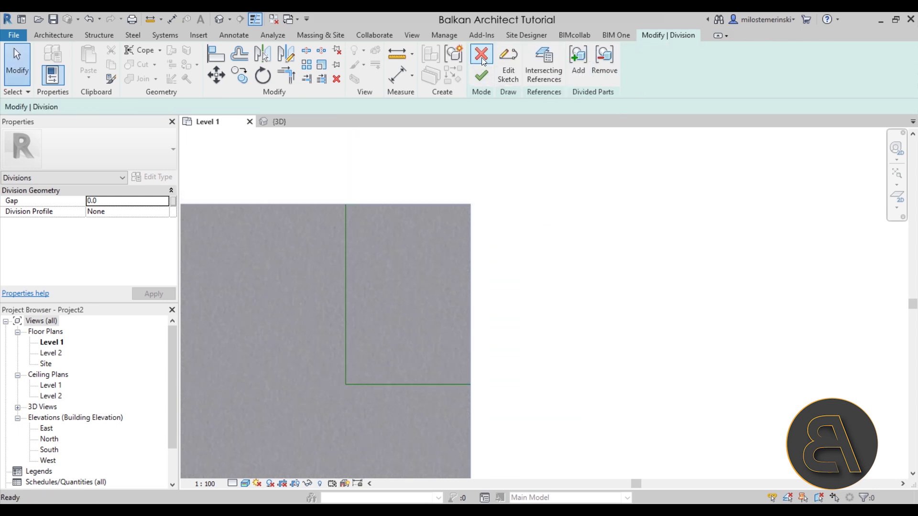
left_click(482, 75)
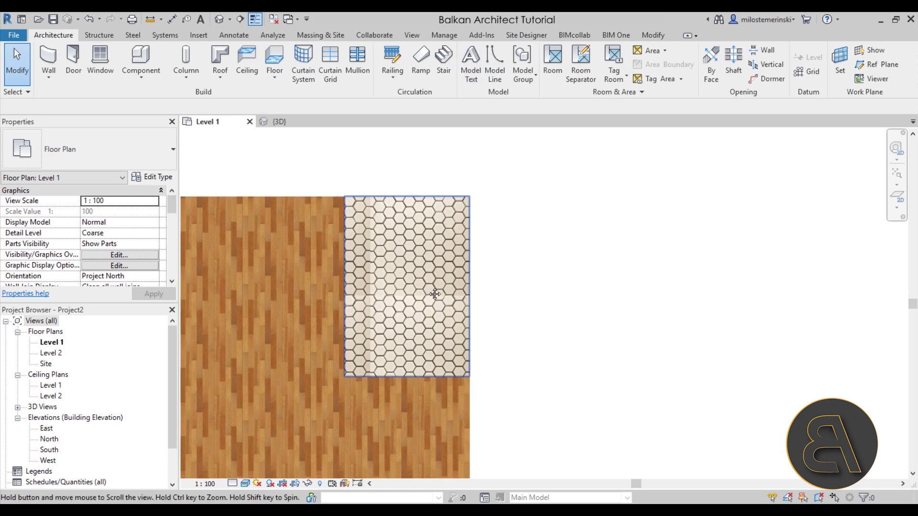
Start a detail line at the wood edge of the tiled corner, close to where the hexagonal tiles meet it.
left_click(224, 36)
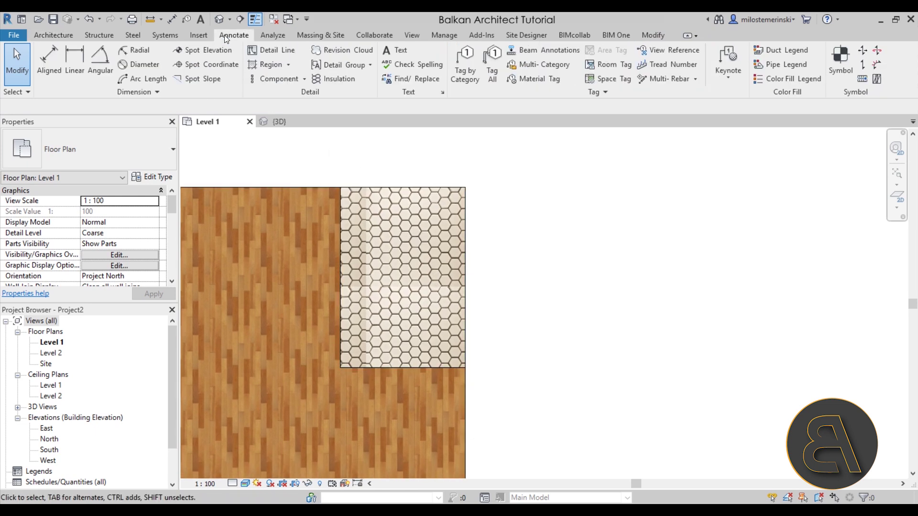
left_click(271, 53)
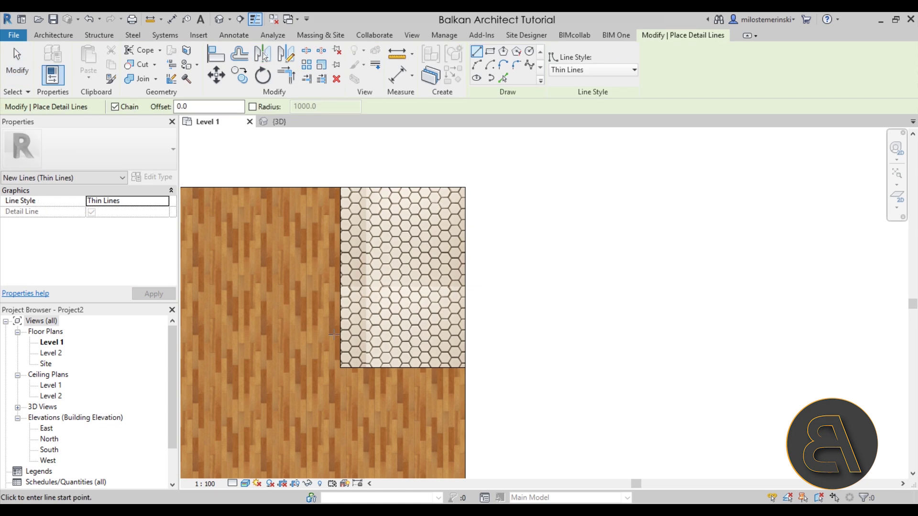
scroll(349, 333, "up", 3)
scroll(350, 334, "up", 5)
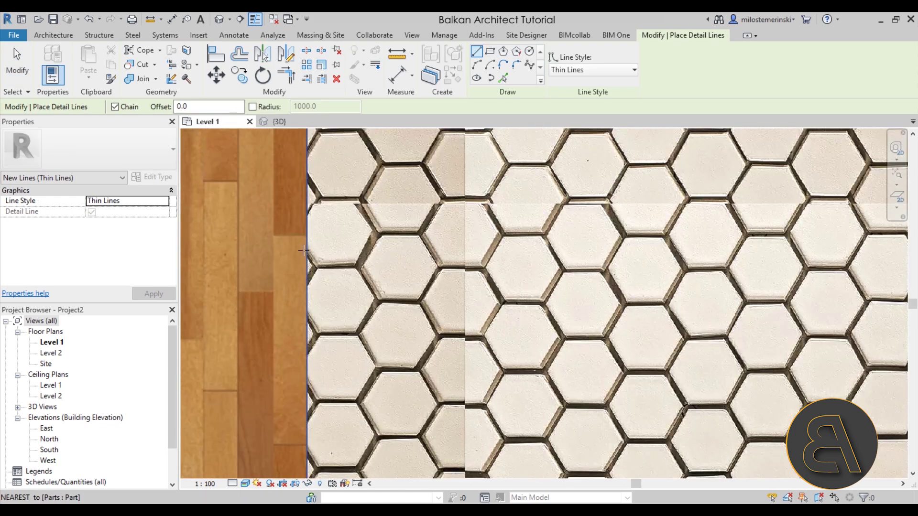
scroll(333, 282, "down", 3)
scroll(297, 266, "up", 2)
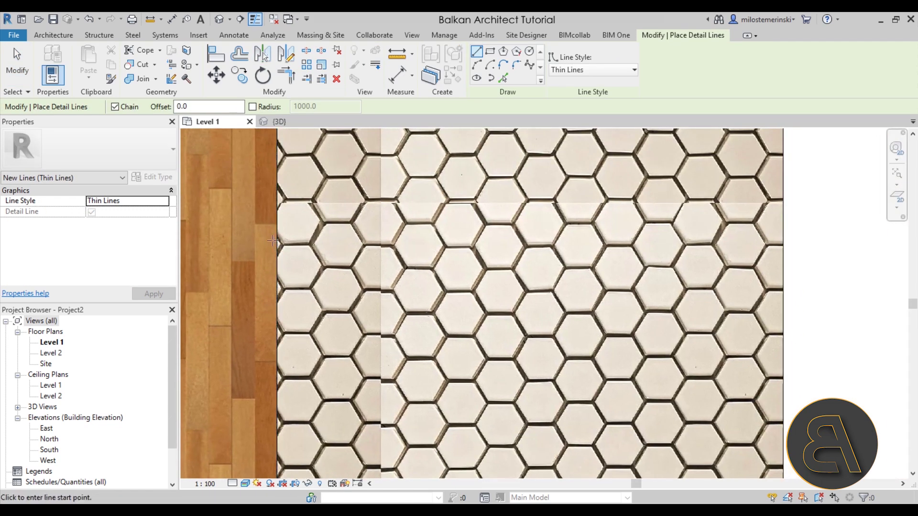
scroll(264, 216, "up", 5)
scroll(264, 216, "up", 1)
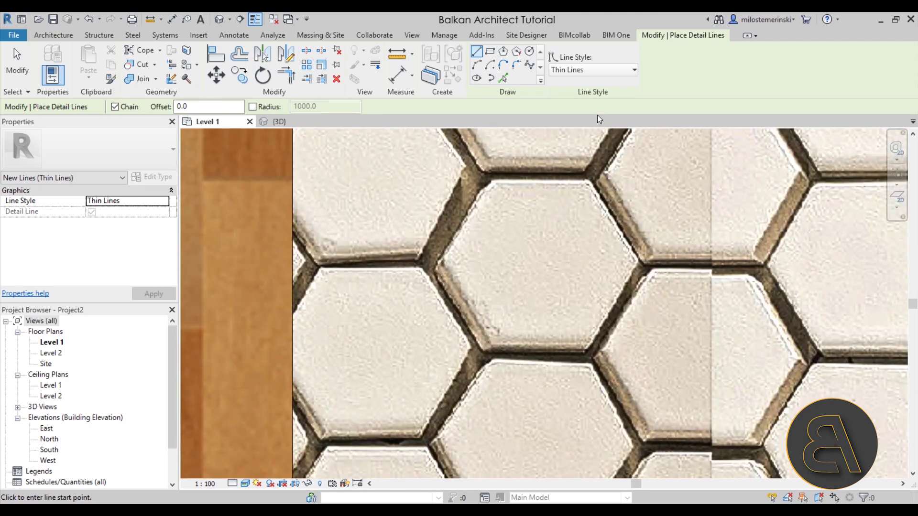
Display true line weights and try a detail line in the Wide Lines style across the wood and tile boundary.
left_click(590, 71)
left_click(572, 211)
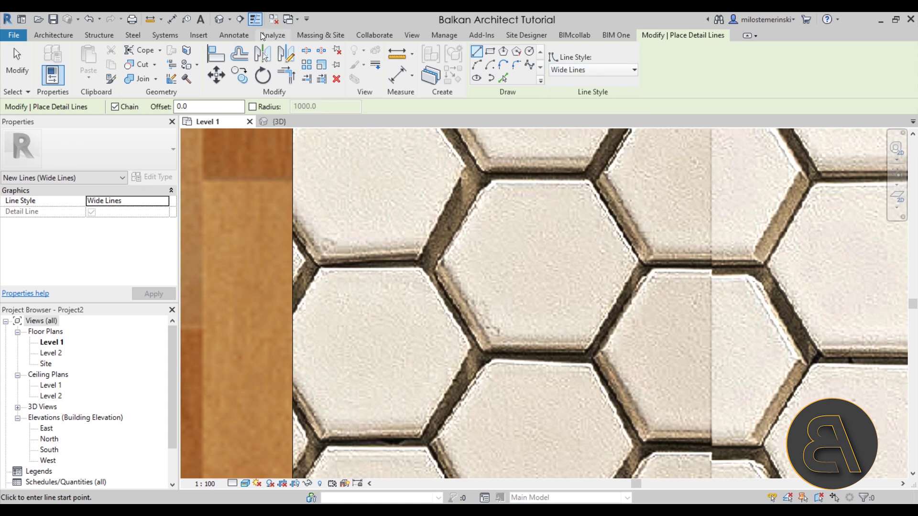
scroll(327, 268, "down", 3)
left_click(267, 266)
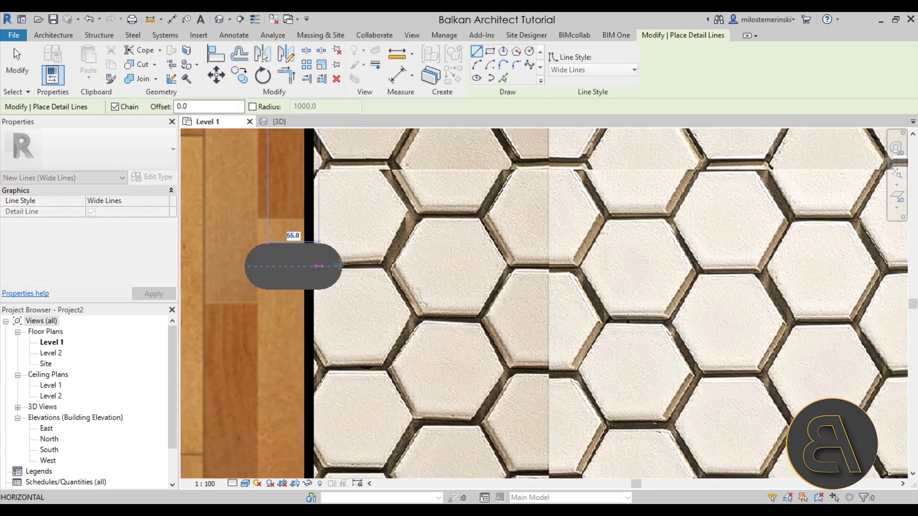
key("Escape")
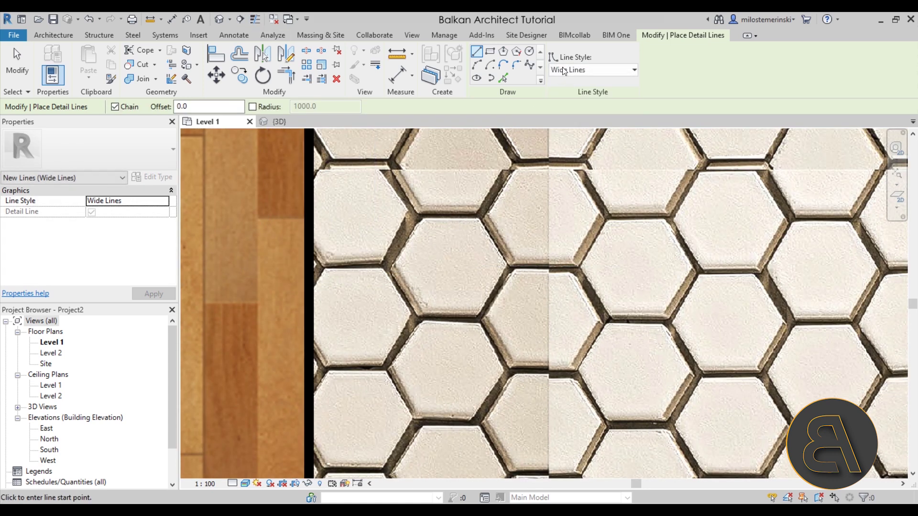
In the Medium Lines style, trace detail lines from the wood across the tiled corner's left border, stepping diagonally down along the hexagon edges.
left_click(593, 70)
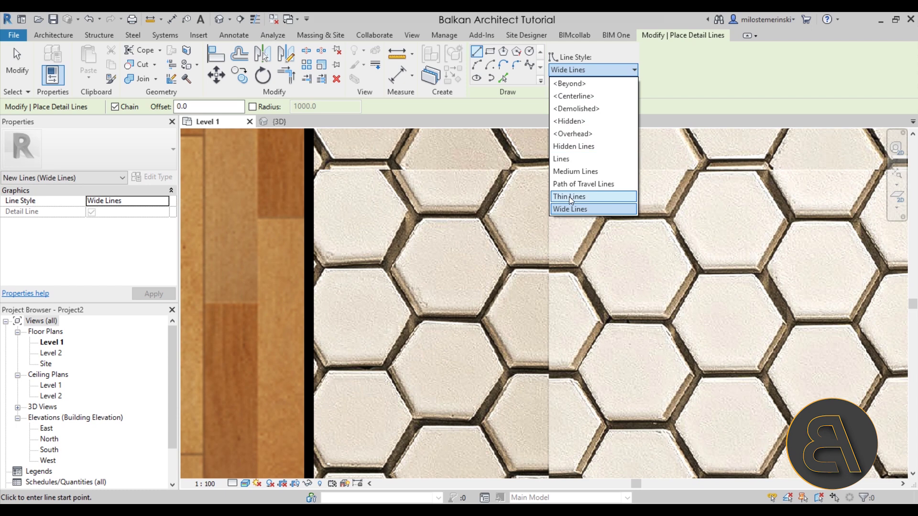
left_click(574, 171)
left_click(267, 267)
left_click(385, 268)
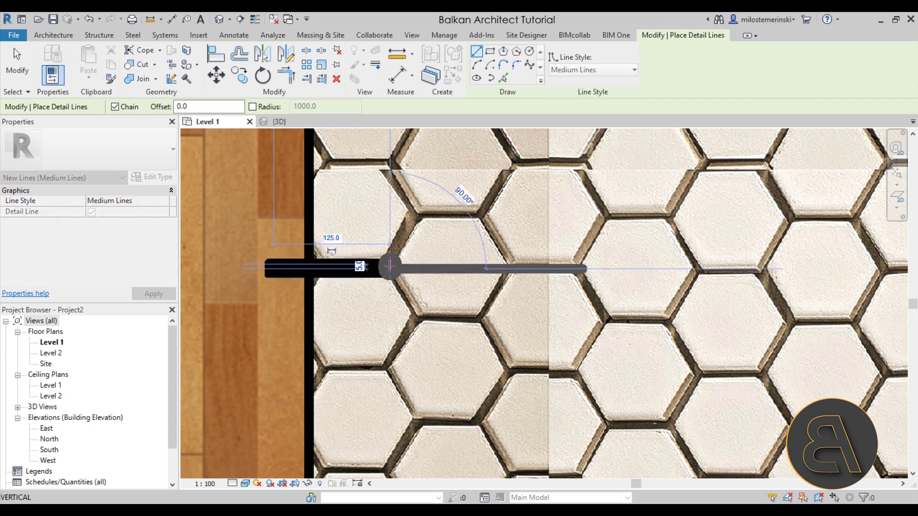
left_click(417, 315)
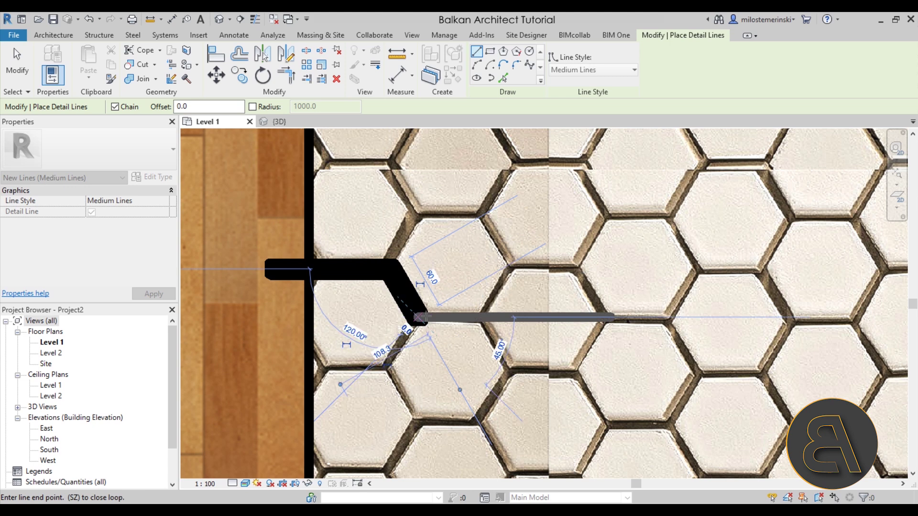
left_click(473, 317)
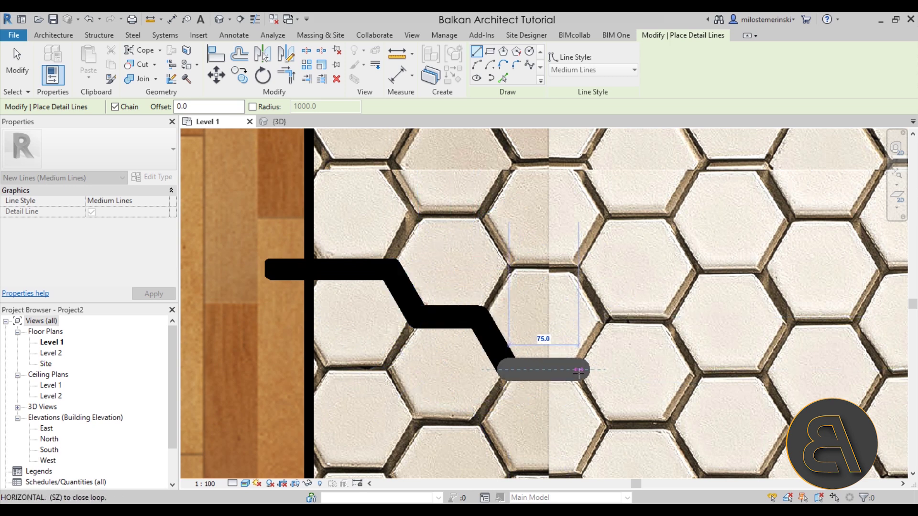
middle_click_drag(521, 388, 433, 195)
left_click(410, 170)
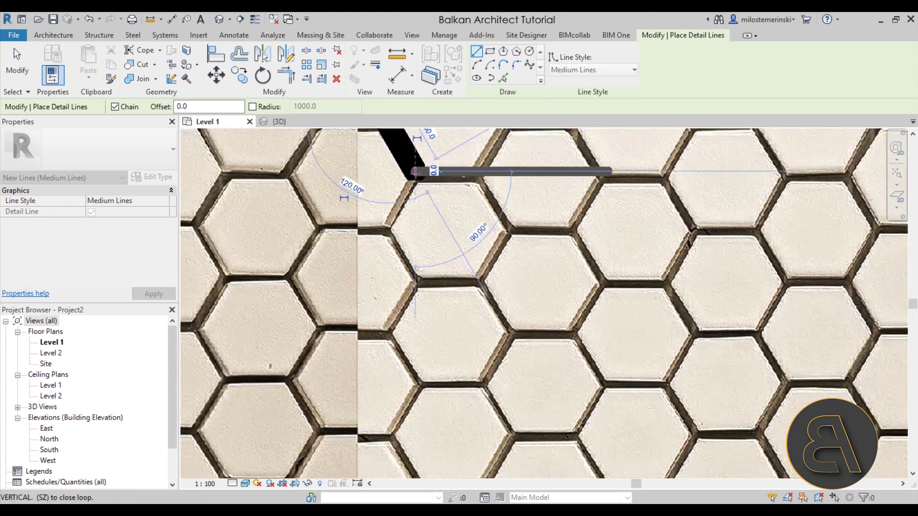
Continue the detail line chain down the right-hand edges of two stacked hexagons and back along the lower one's bottom edge.
left_click(480, 171)
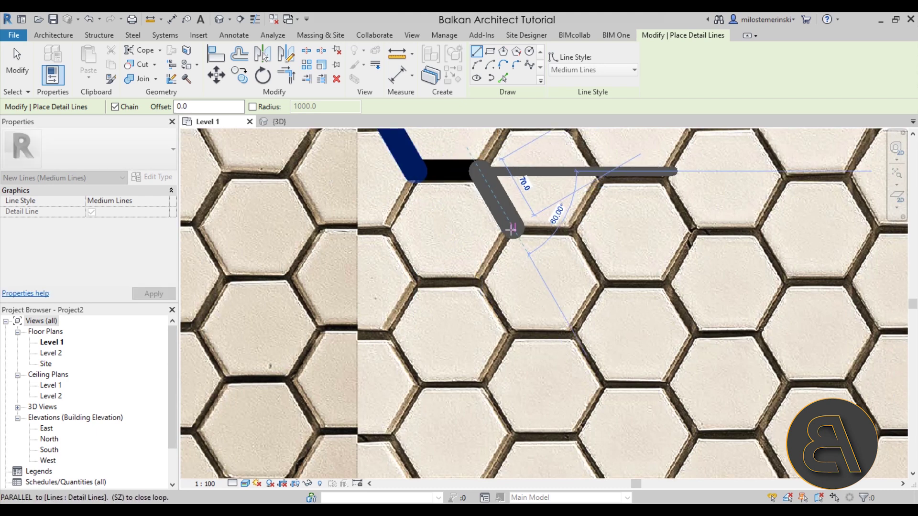
left_click(513, 225)
left_click(477, 283)
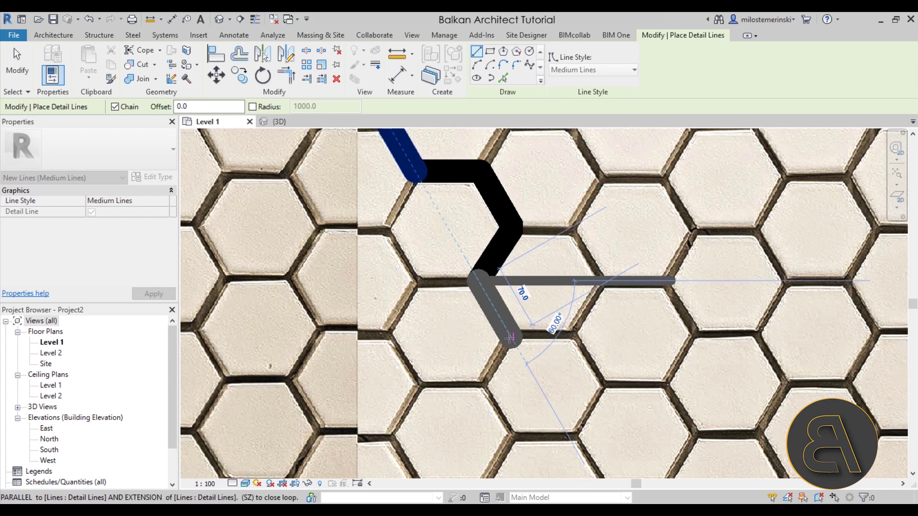
left_click(513, 331)
left_click(480, 384)
left_click(415, 384)
Extend the detail line chain down toward the lower wood border and around the hexagon lying on the tile image seam.
middle_click_drag(405, 442, 426, 196)
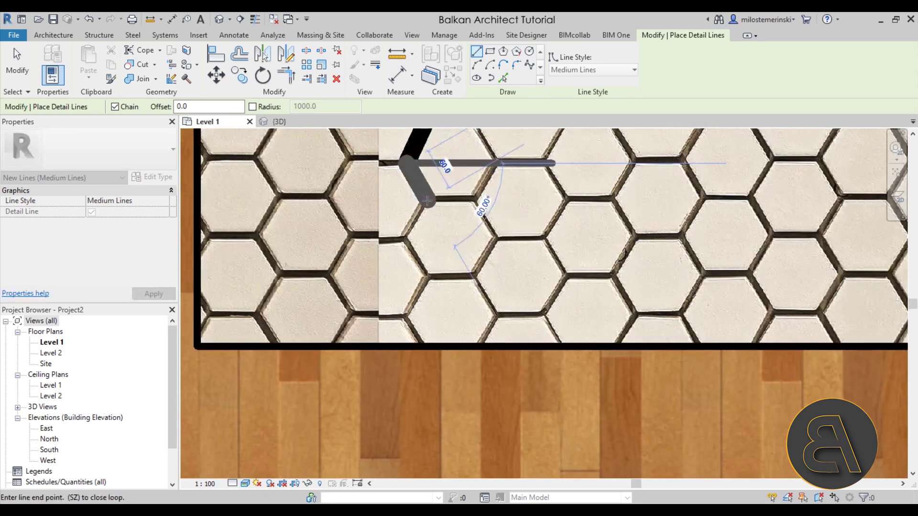
left_click(425, 198)
left_click(403, 242)
left_click(351, 238)
left_click(330, 273)
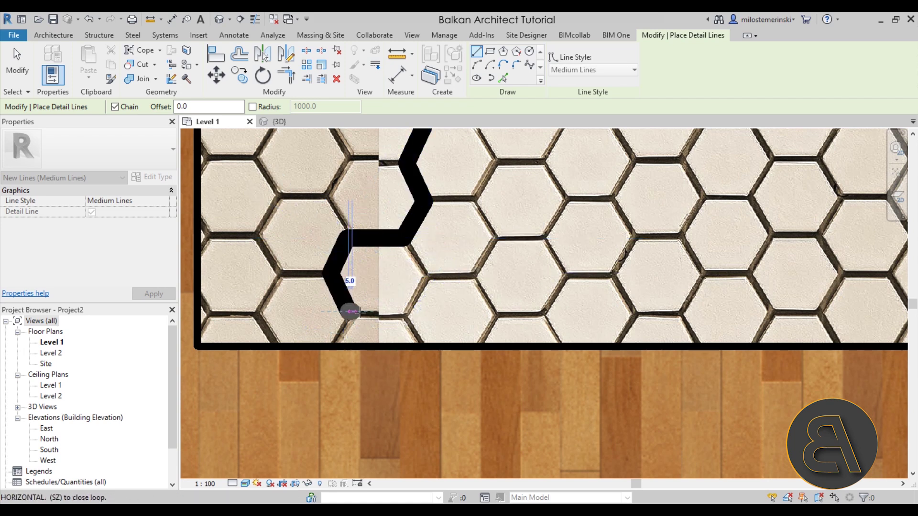
left_click(348, 313)
left_click(405, 312)
left_click(424, 275)
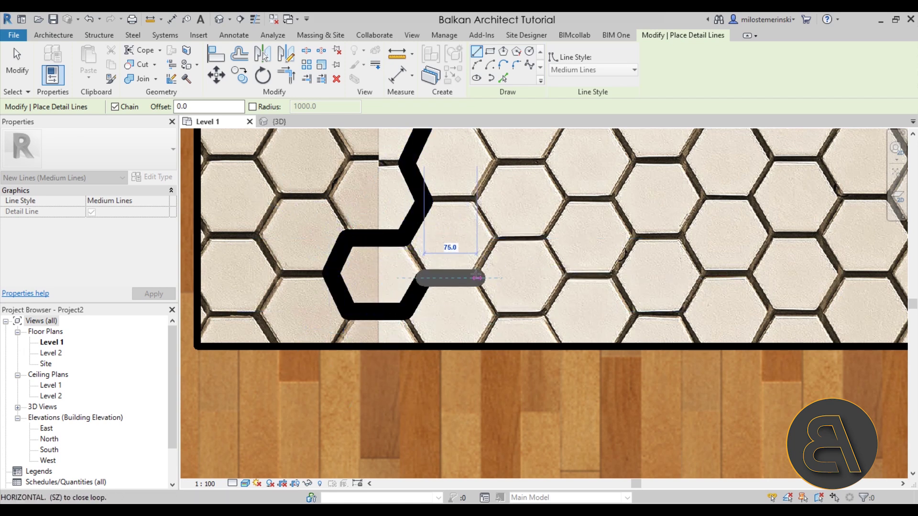
Trace the hexagon edges along the lower wood border, then up to the top edge of a hexagon two rows higher.
left_click(476, 276)
left_click(494, 313)
left_click(543, 314)
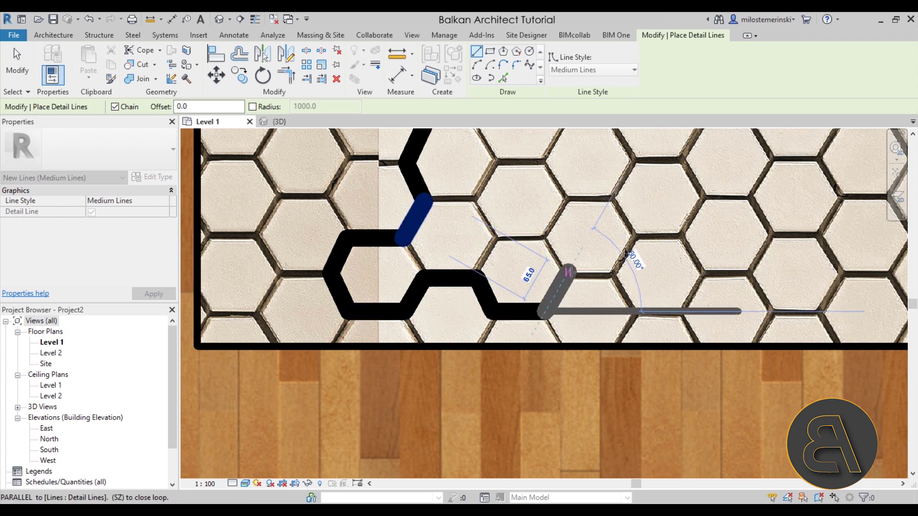
left_click(564, 277)
left_click(631, 238)
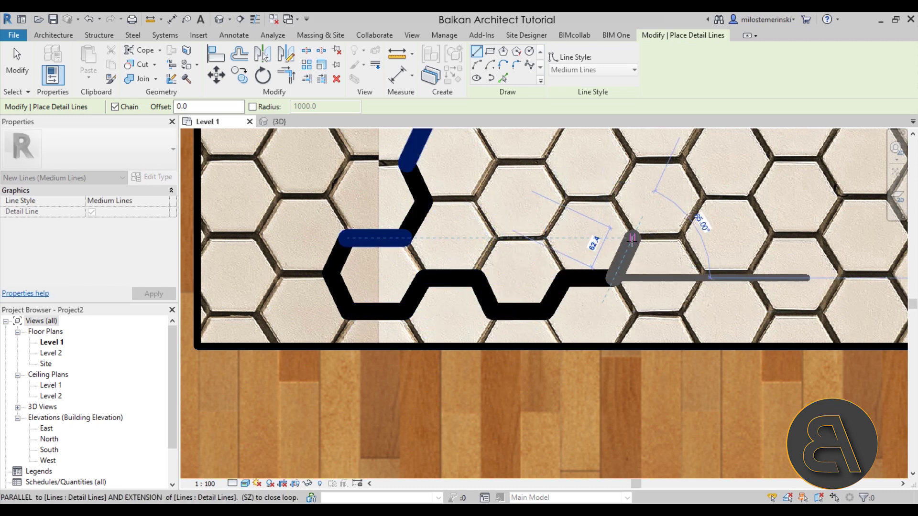
left_click(615, 203)
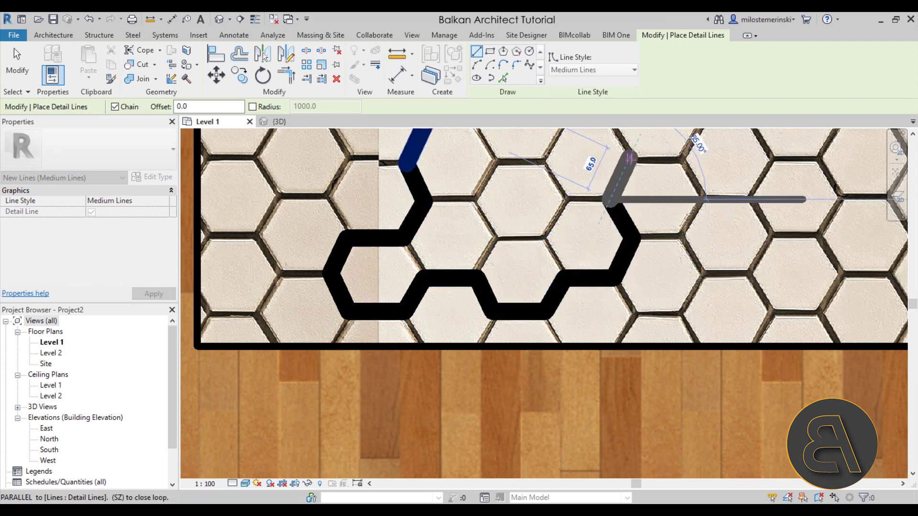
left_click(631, 157)
left_click(684, 157)
Trace around the protruding hexagon and back down, end the detail line chain in the wood beyond the lower border, and finish the line command.
middle_click_drag(688, 154, 399, 274)
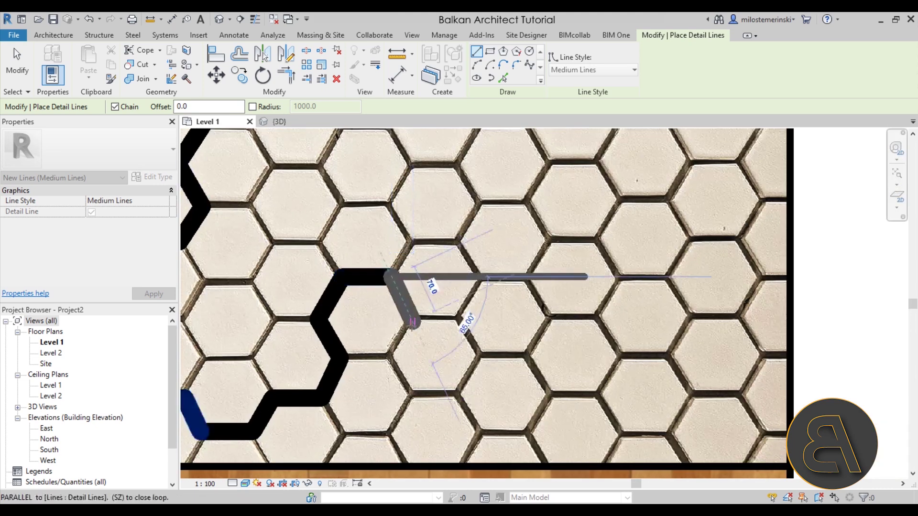
left_click(410, 315)
left_click(392, 356)
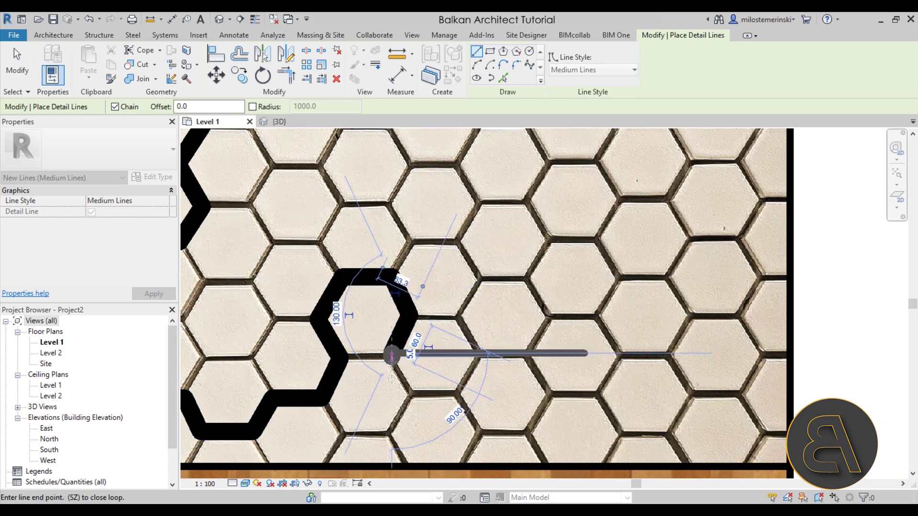
left_click(412, 394)
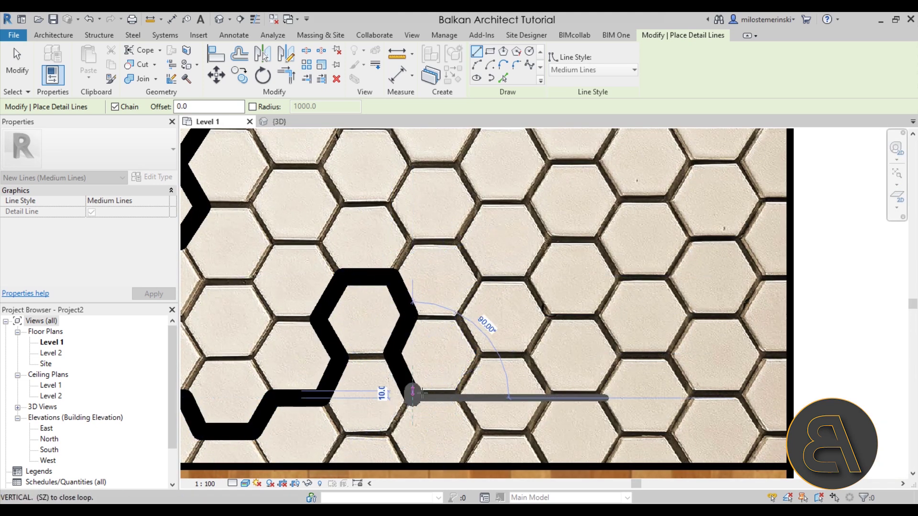
left_click(459, 398)
left_click(478, 434)
left_click(520, 433)
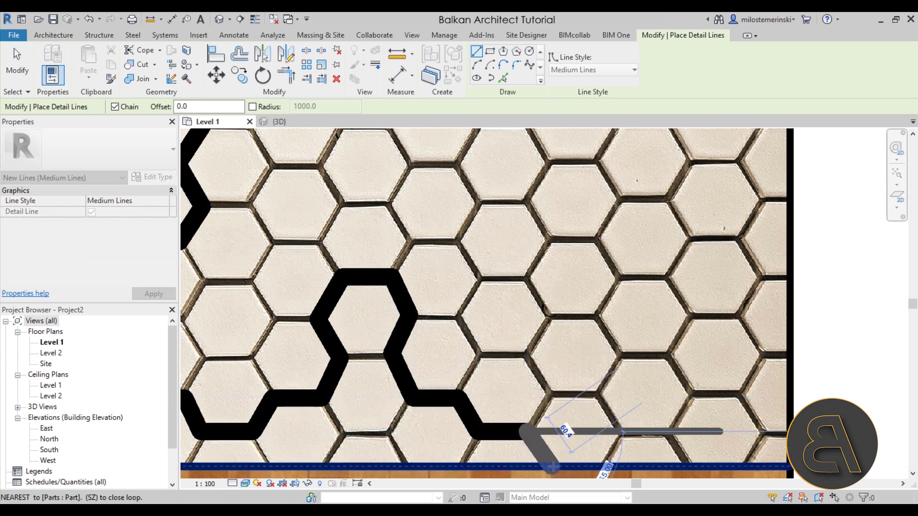
scroll(553, 466, "down", 3)
left_click(549, 303)
key("Escape")
key("Escape")
Check the traced hexagonal outline across the tiled corner and display all lines as thin lines.
scroll(317, 233, "down", 2)
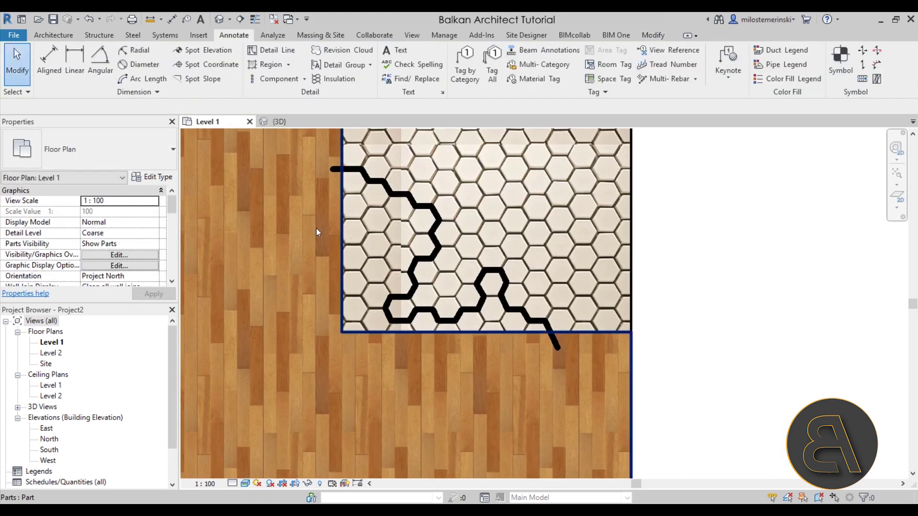
middle_click_drag(373, 239, 342, 284)
scroll(425, 277, "down", 2)
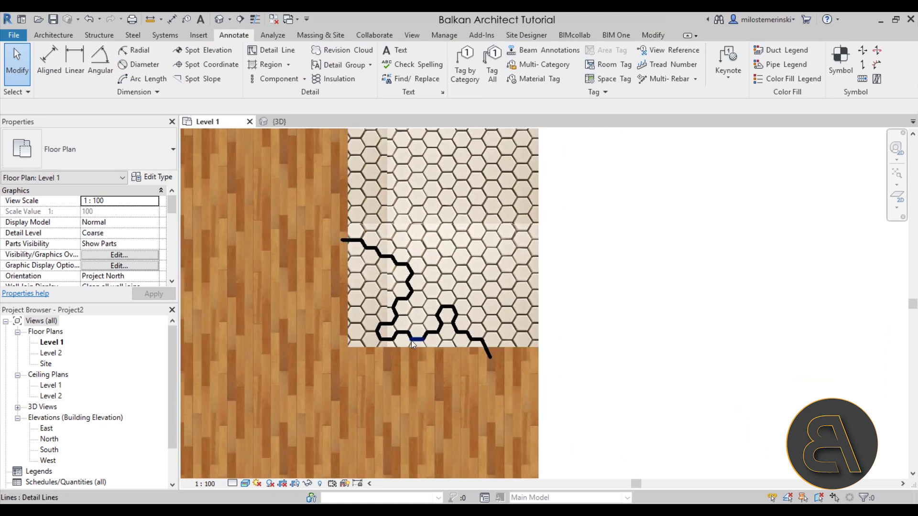
middle_click_drag(411, 340, 403, 377)
scroll(411, 363, "up", 2)
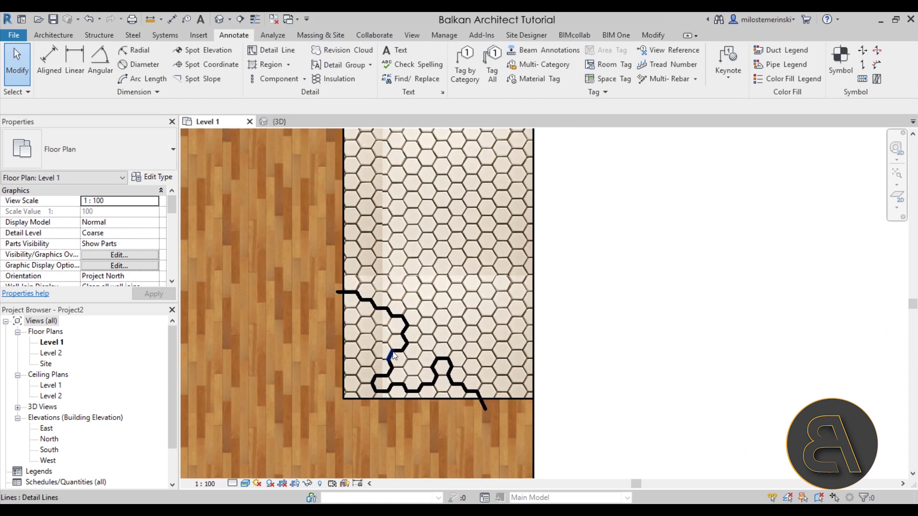
scroll(497, 285, "down", 2)
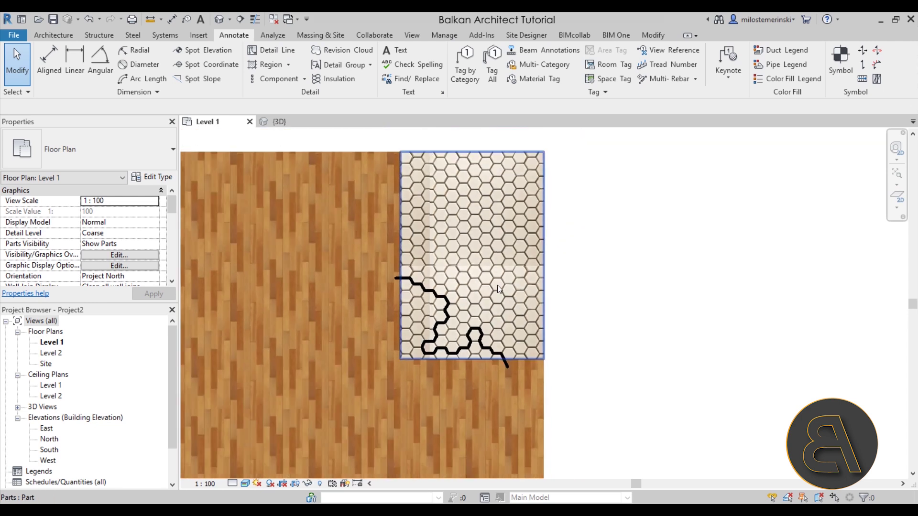
left_click(472, 157)
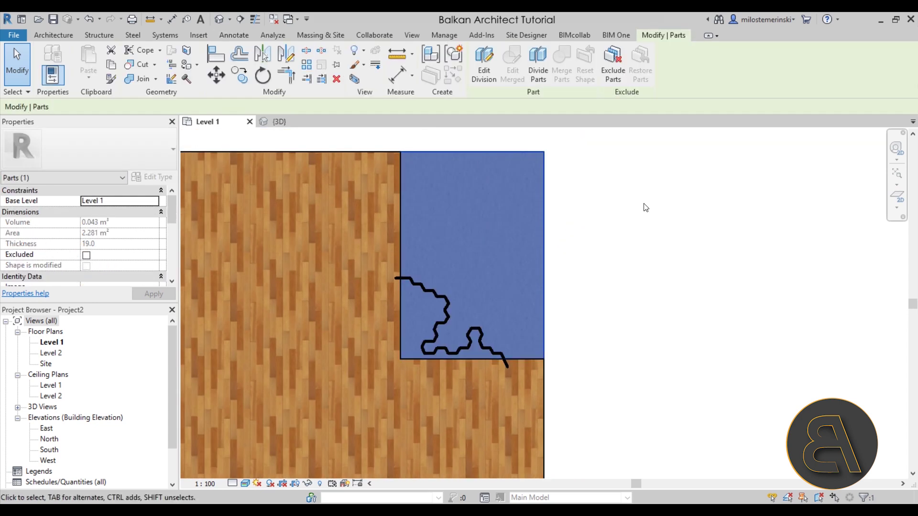
left_click(255, 19)
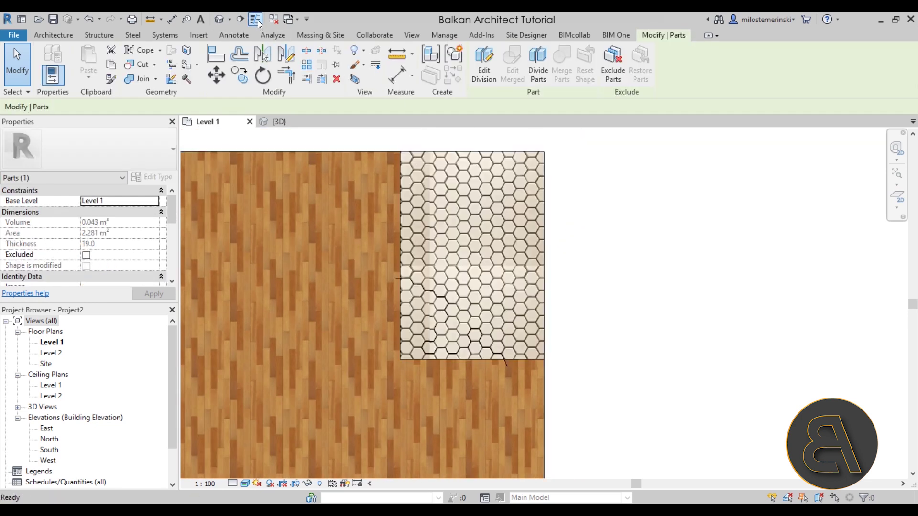
Open the tiled corner part's division sketch and pick the entire chain of hexagonal detail lines as dividing lines.
left_click(492, 155)
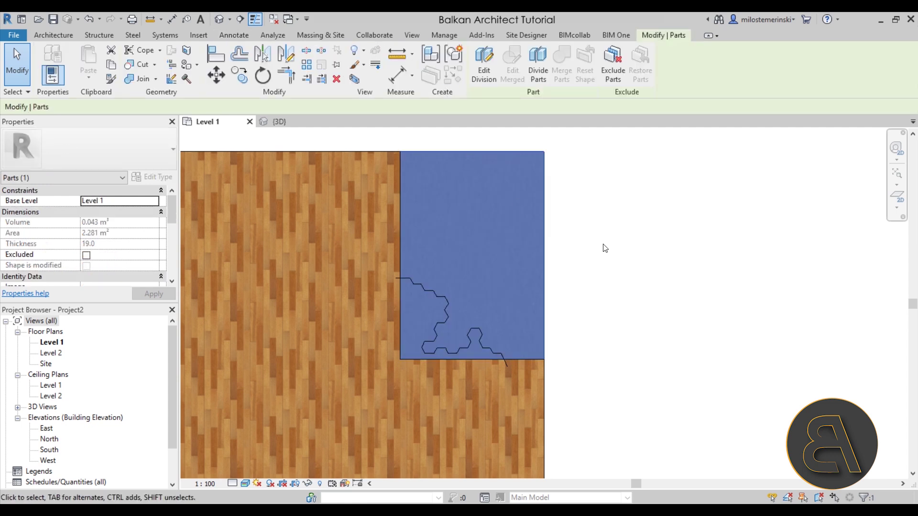
left_click(490, 78)
left_click(507, 67)
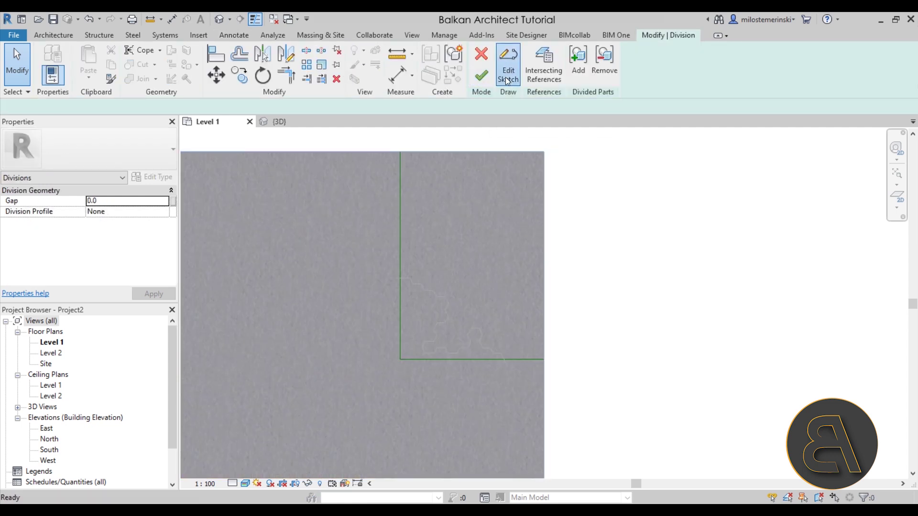
scroll(407, 301, "up", 2)
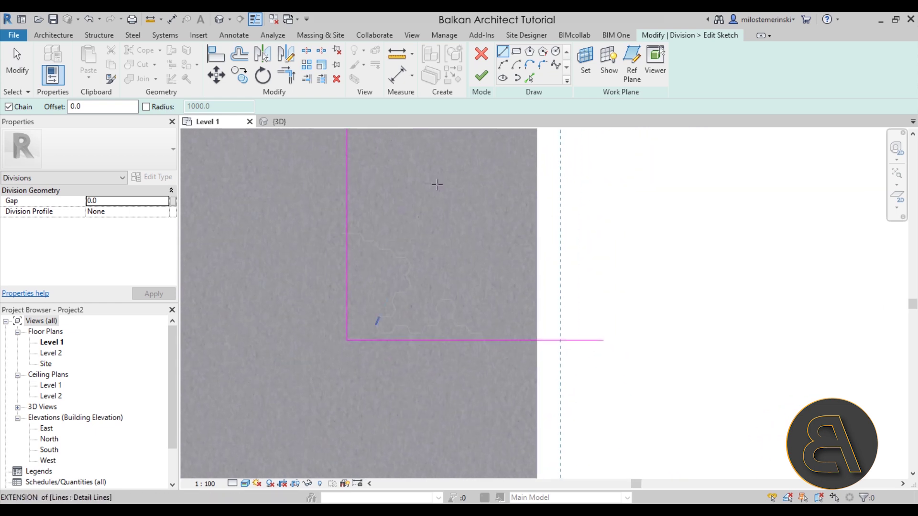
left_click(530, 78)
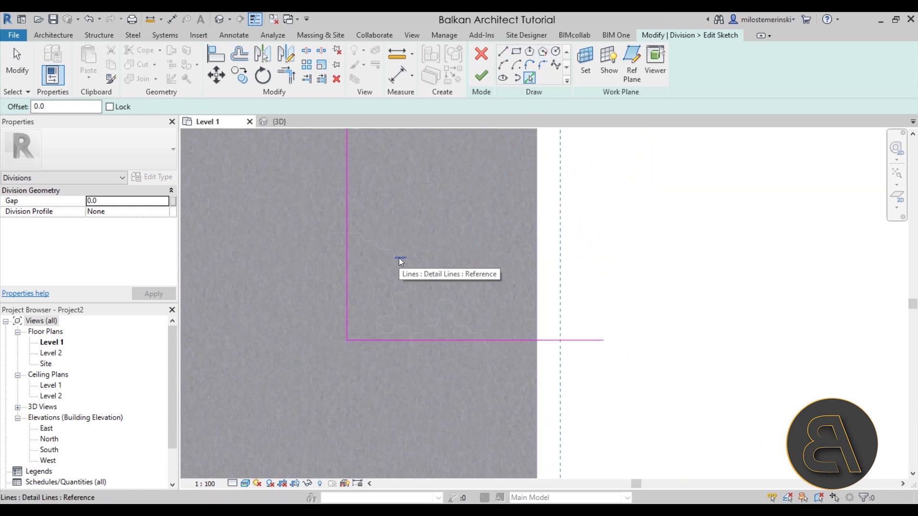
key("Tab")
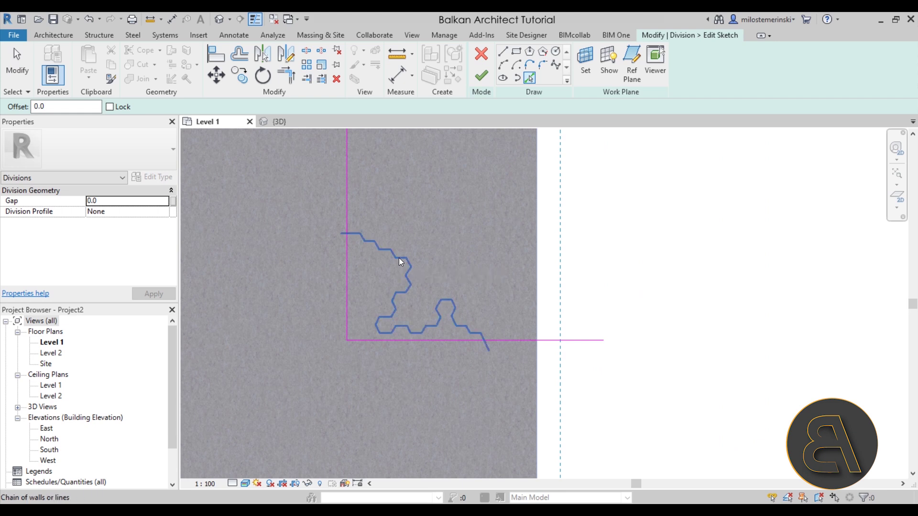
left_click(399, 260)
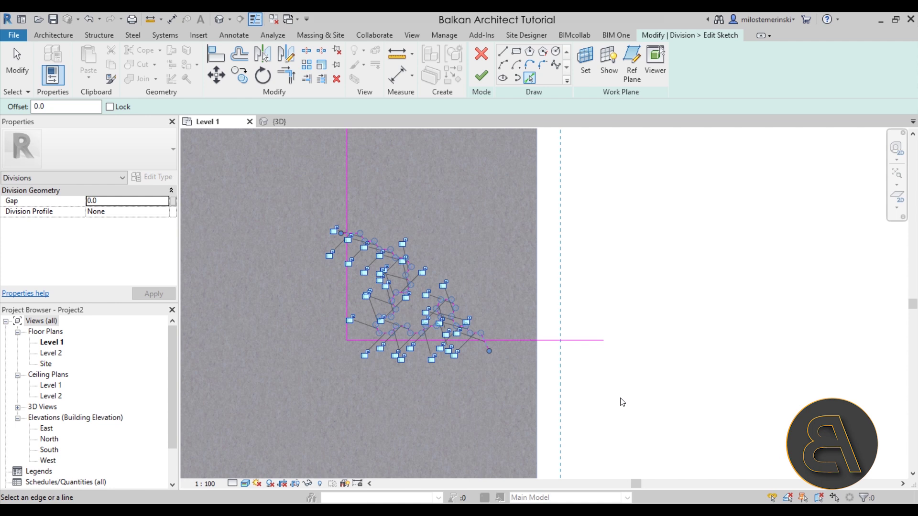
Trim the straight dividing lines to both ends of the hexagonal chain, removing the old corner and overhangs, and finish the sketch and division.
left_click(288, 81)
scroll(351, 233, "up", 3)
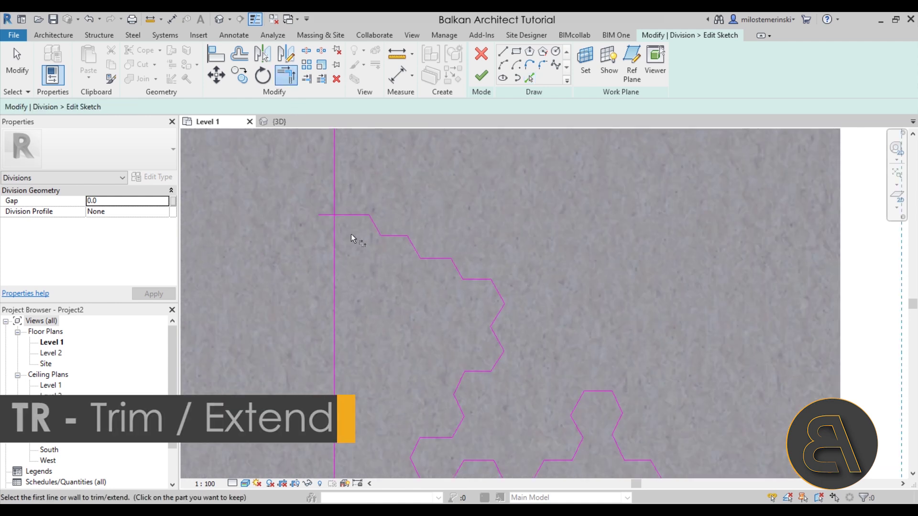
left_click(336, 210)
scroll(394, 277, "down", 3)
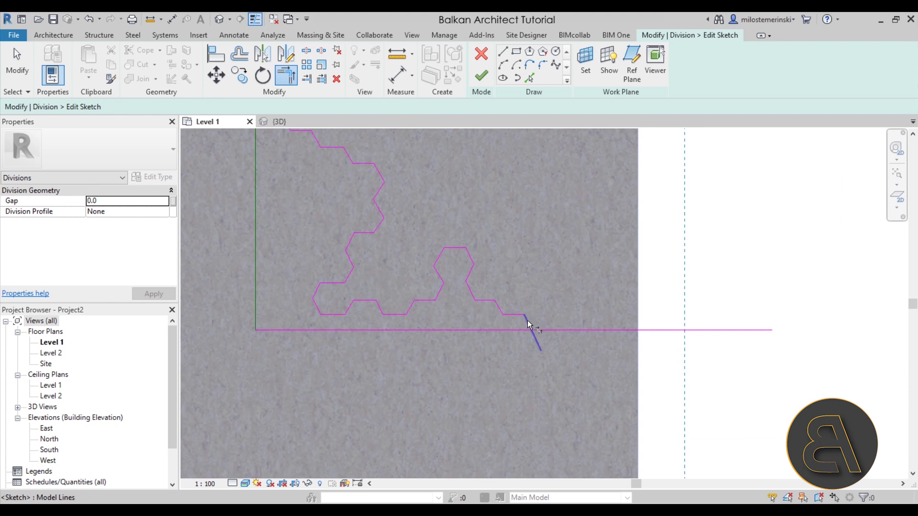
left_click(554, 330)
scroll(553, 329, "down", 3)
scroll(599, 312, "up", 1)
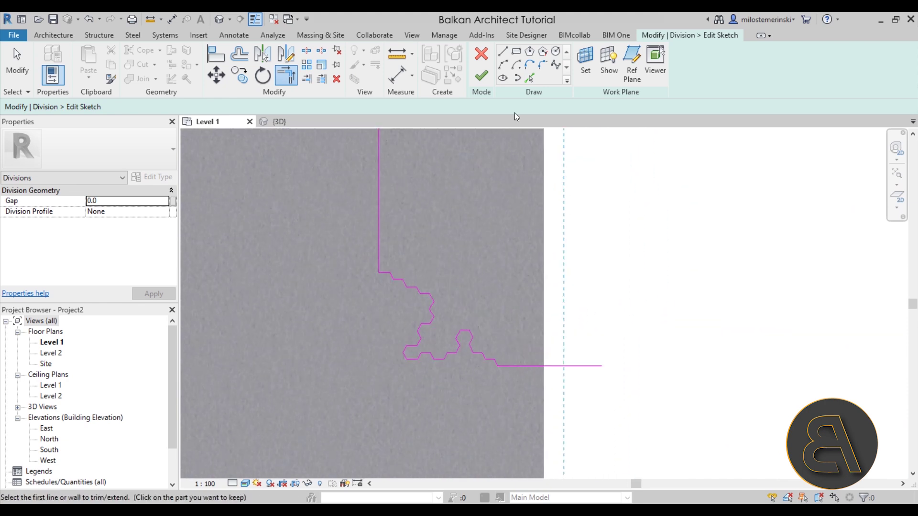
left_click(481, 76)
left_click(481, 77)
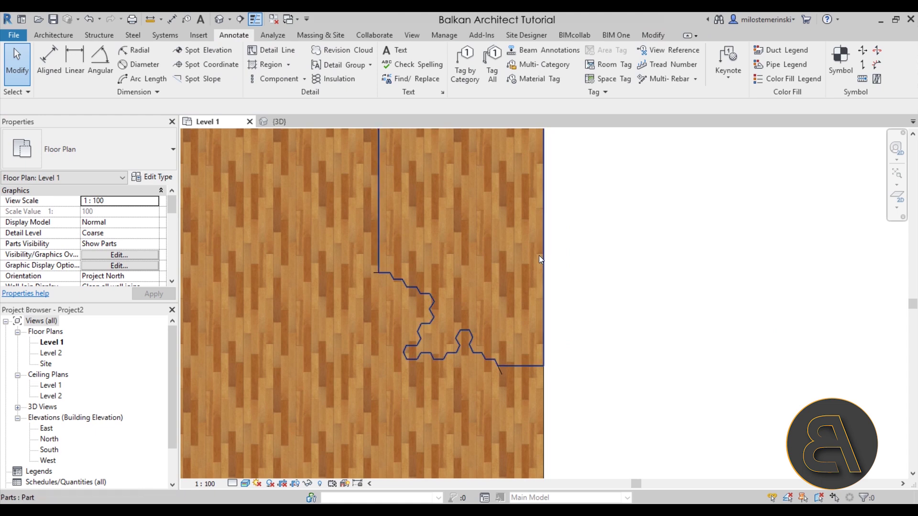
Stop the hexagon-edged corner part from taking its material from the original floor and open its material for editing.
scroll(538, 255, "down", 2)
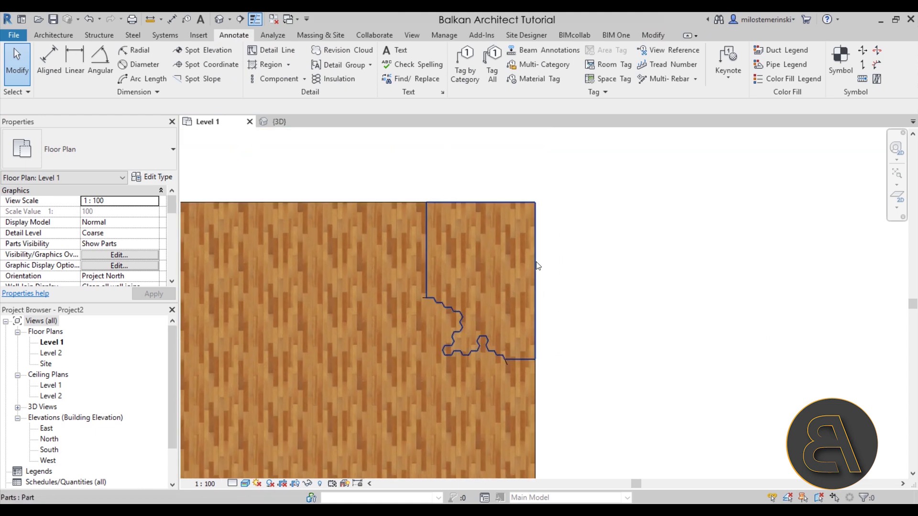
left_click(535, 261)
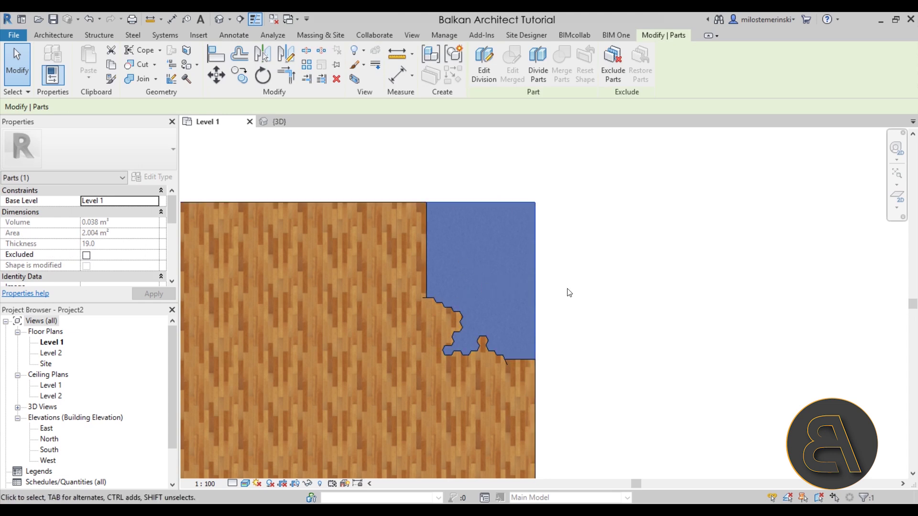
scroll(86, 235, "down", 3)
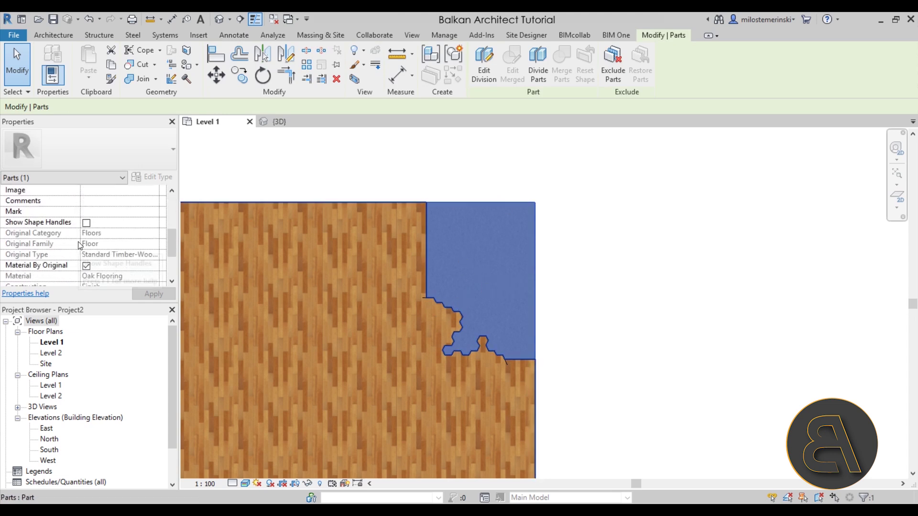
left_click(86, 233)
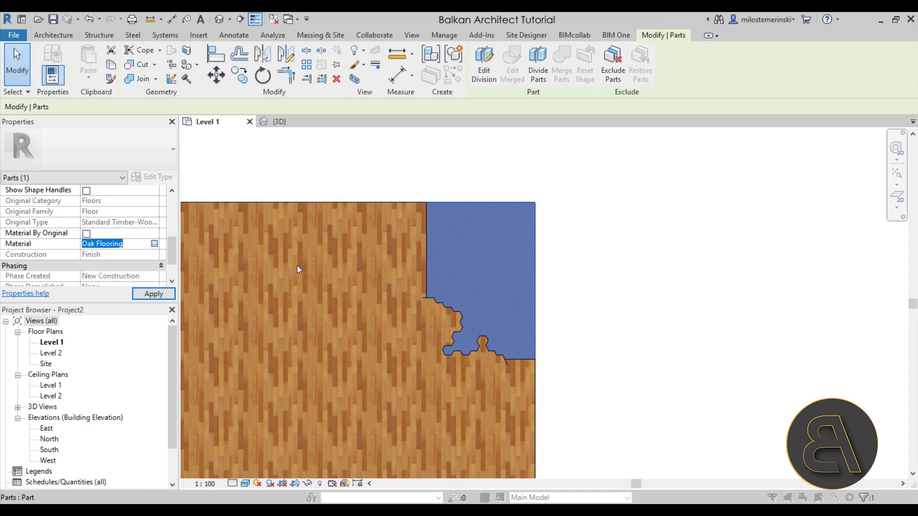
scroll(343, 181, "down", 5)
scroll(318, 153, "up", 5)
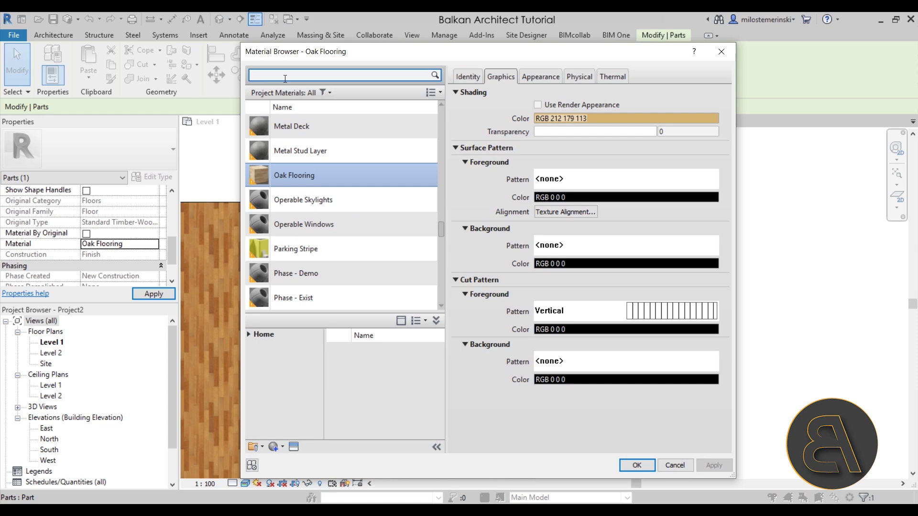
Search the project materials for "tile" and assign Tile - Hex to the corner part.
type("t")
type("ilre")
key("BackSpace")
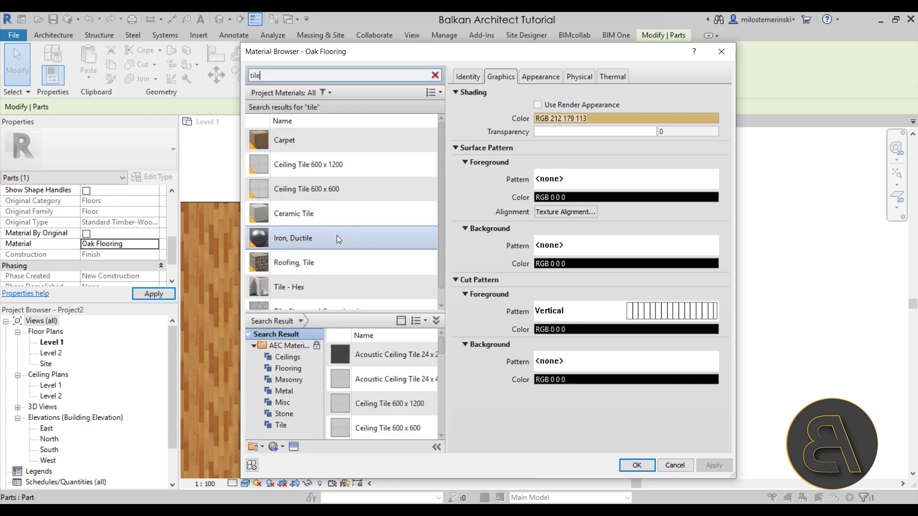
scroll(320, 246, "down", 1)
left_click(307, 271)
key("Return")
left_click(620, 338)
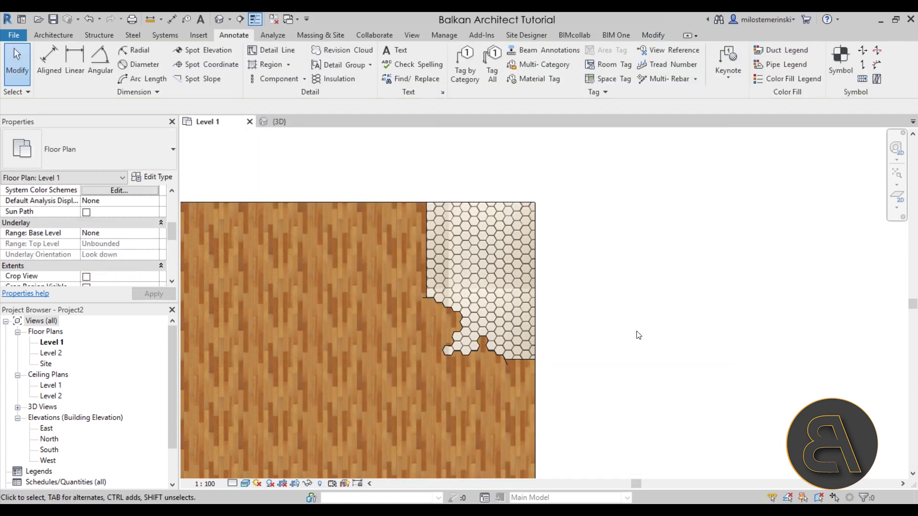
Delete the whole chain of hexagonal detail lines traced along the border between tile and wood.
scroll(310, 225, "up", 3)
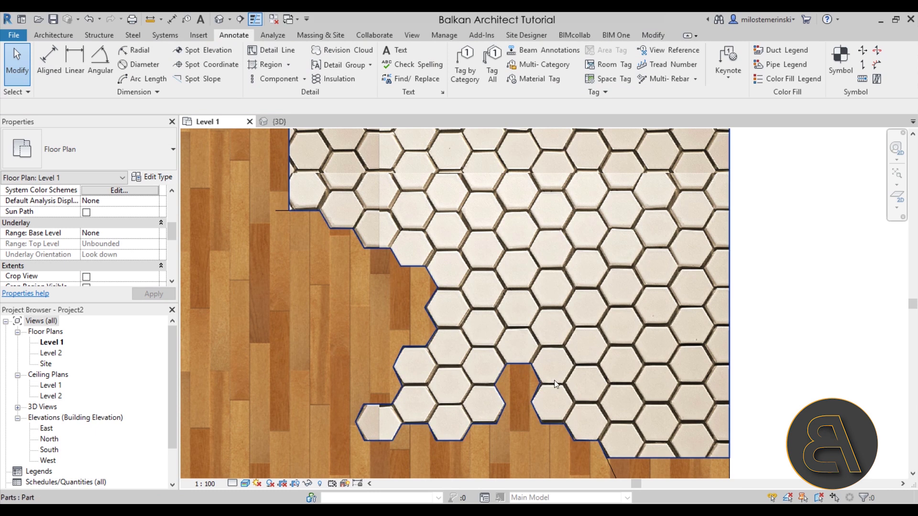
scroll(459, 382, "down", 2)
scroll(478, 373, "down", 2)
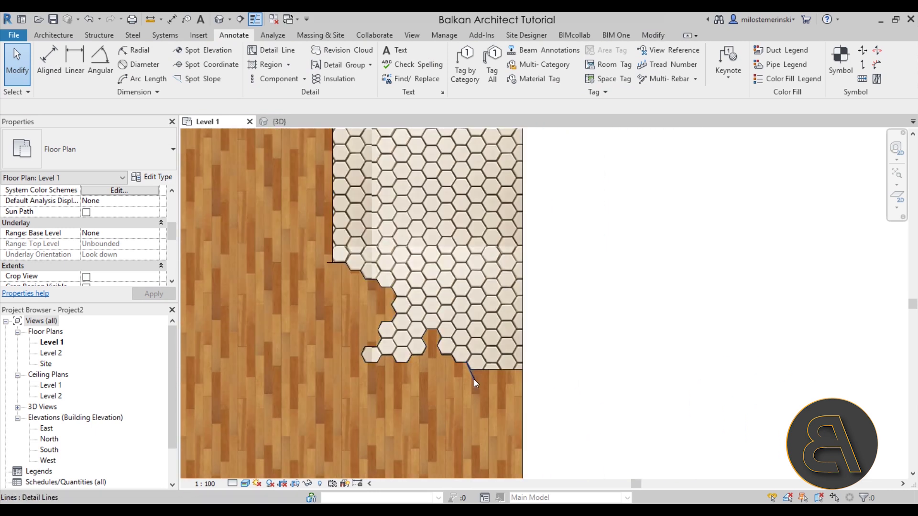
scroll(488, 316, "down", 1)
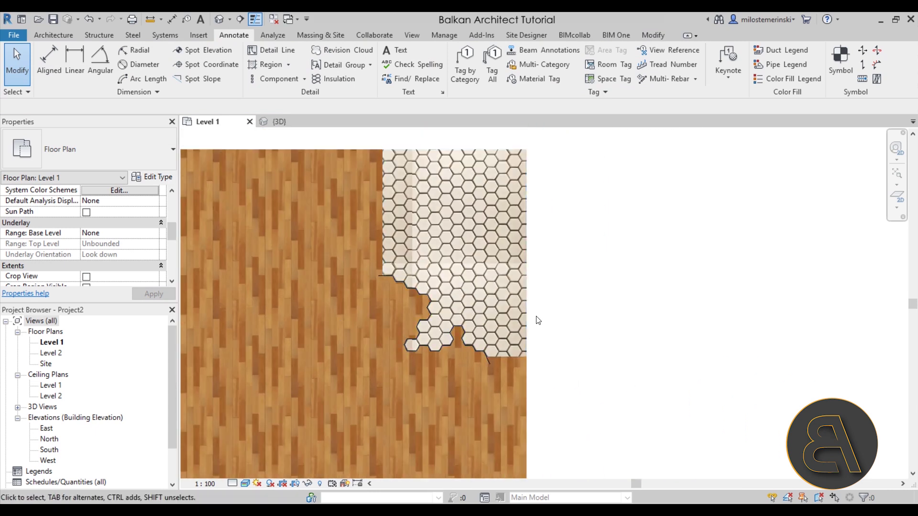
left_click_drag(328, 135, 501, 428)
scroll(432, 356, "up", 2)
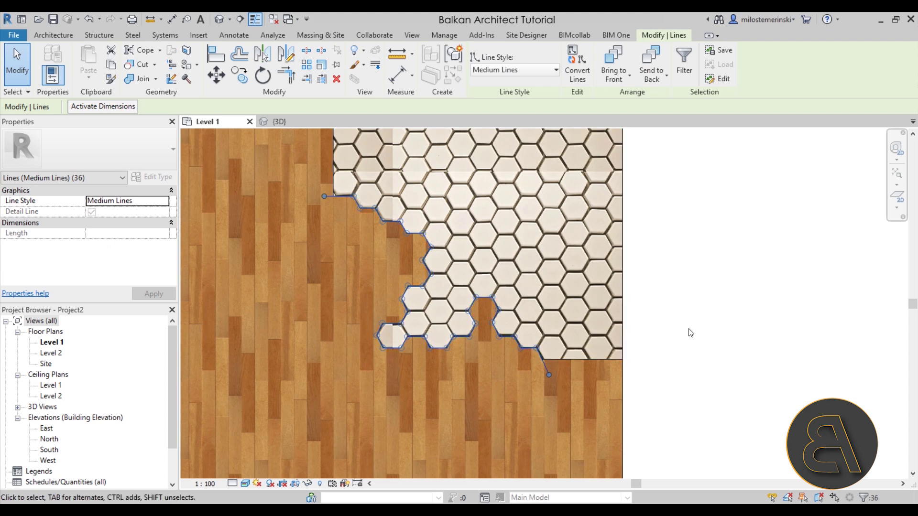
key("Escape")
scroll(650, 306, "down", 4)
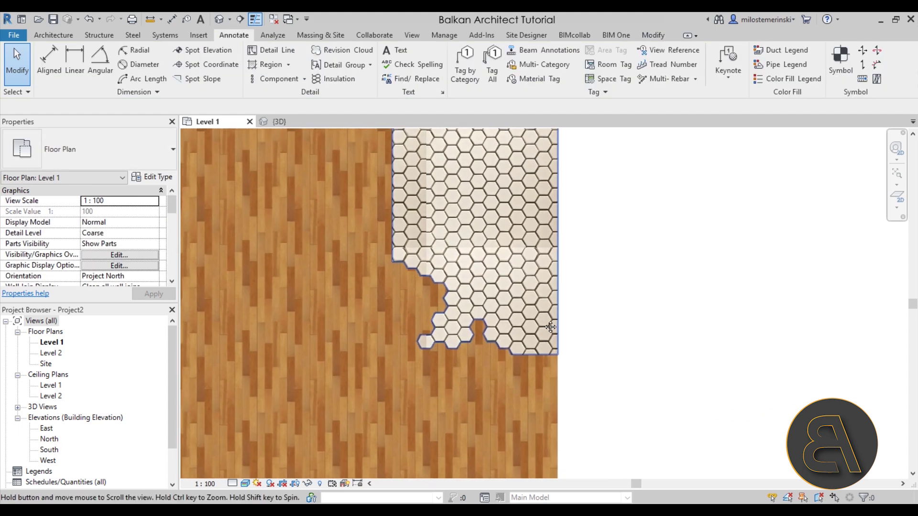
Show the floor in the 3D view and examine the hexagonal tile corner from the left side.
left_click(292, 123)
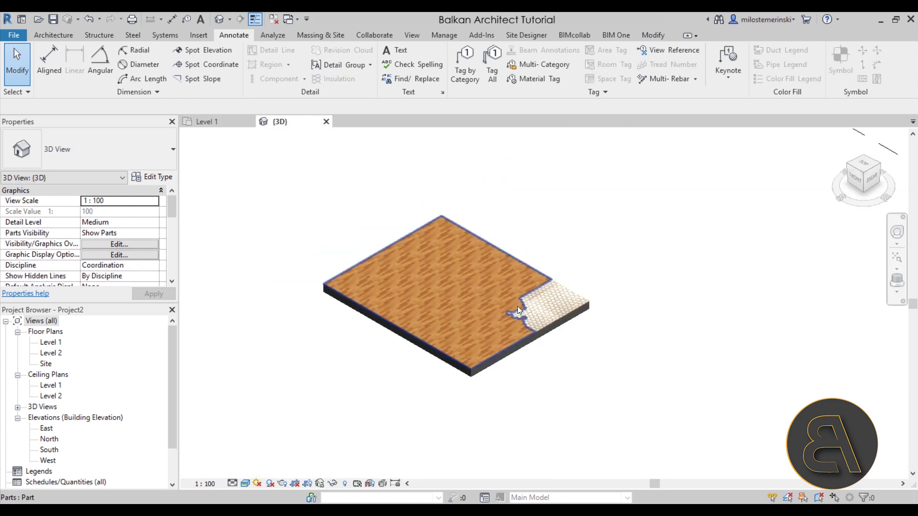
middle_click_drag(382, 267, 420, 229, "shift")
scroll(421, 229, "up", 5)
middle_click_drag(534, 366, 663, 239, "shift")
scroll(663, 238, "down", 2)
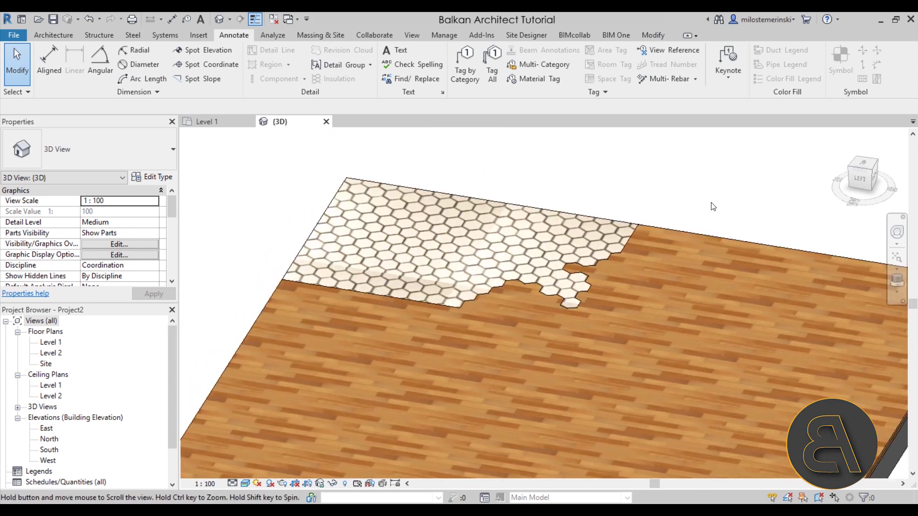
scroll(703, 339, "up", 4)
scroll(632, 345, "down", 2)
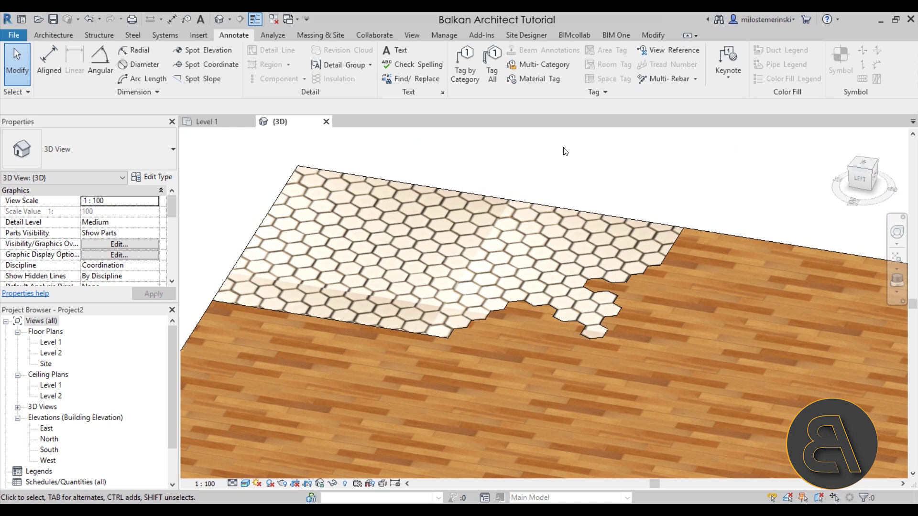
Inspect the honeycomb-shaped transition between tile and wood up close from the front of the floor.
middle_click_drag(565, 151, 348, 254, "shift")
scroll(348, 253, "down", 1)
scroll(622, 334, "up", 3)
scroll(697, 366, "down", 3)
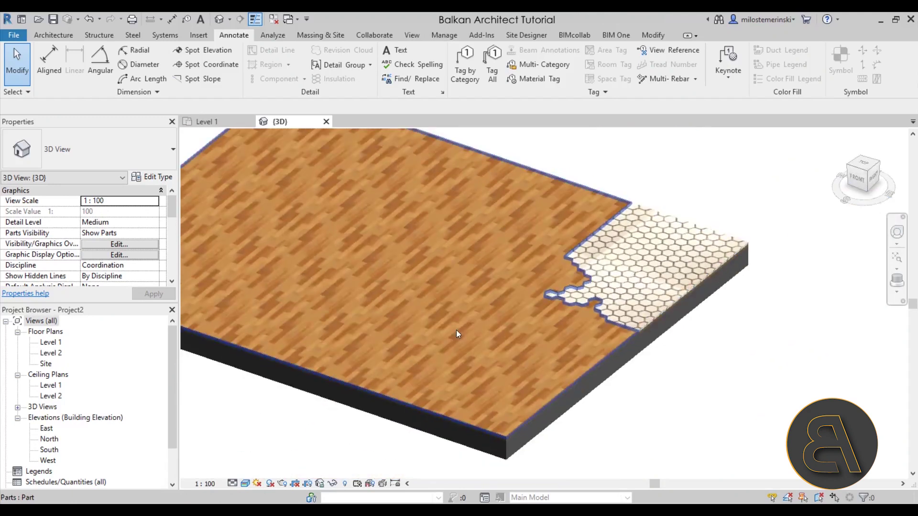
scroll(571, 182, "up", 2)
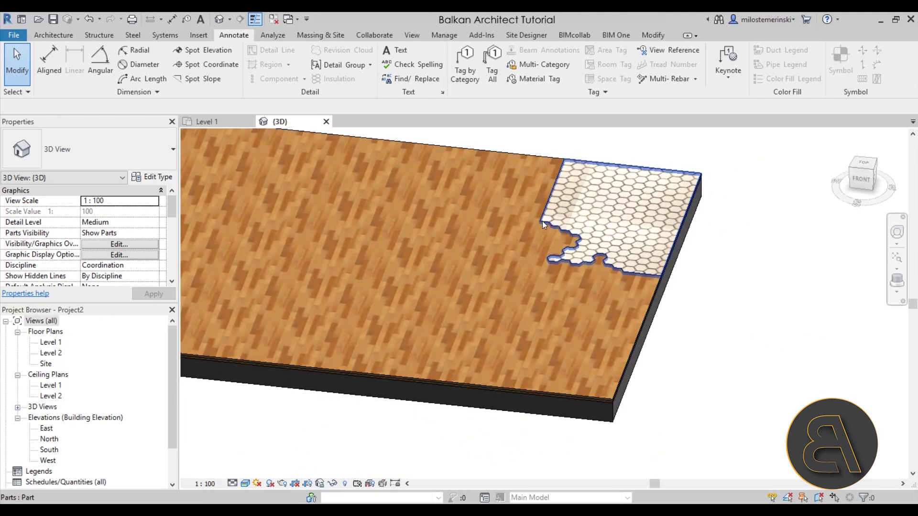
scroll(542, 221, "up", 2)
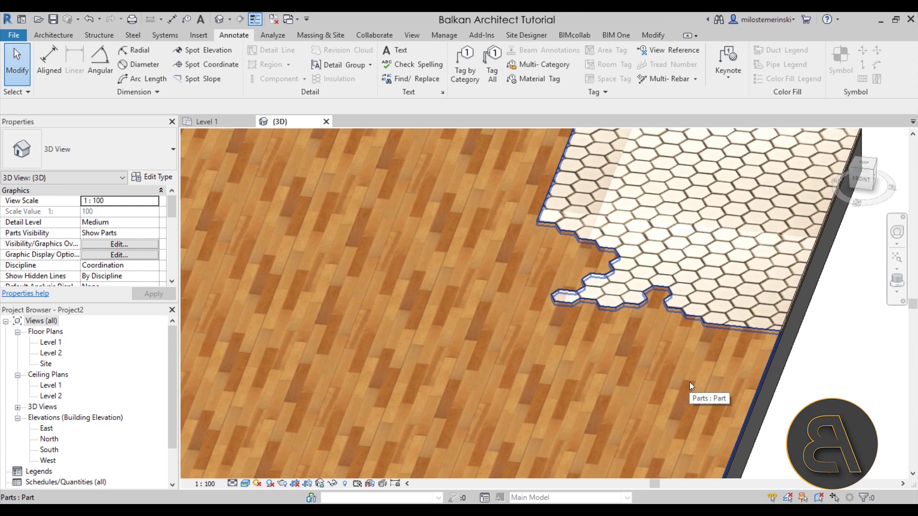
middle_click_drag(733, 162, 641, 225)
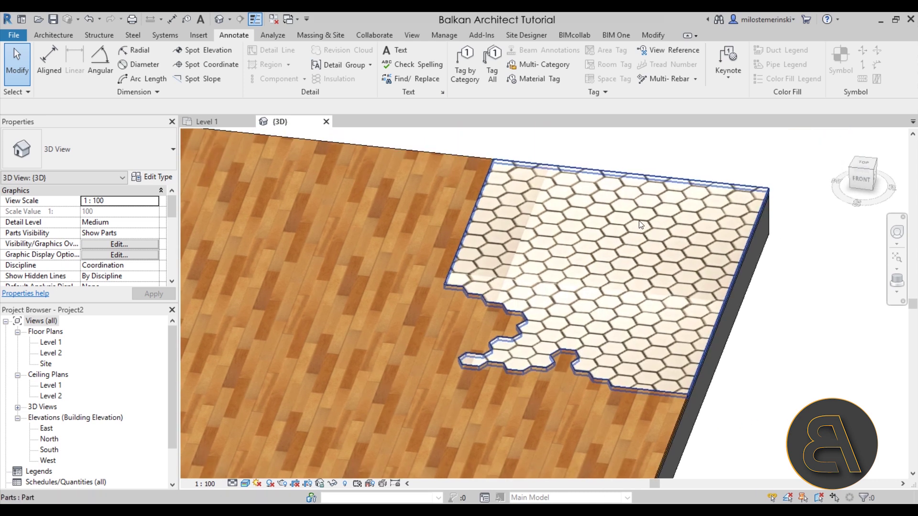
scroll(631, 273, "down", 3)
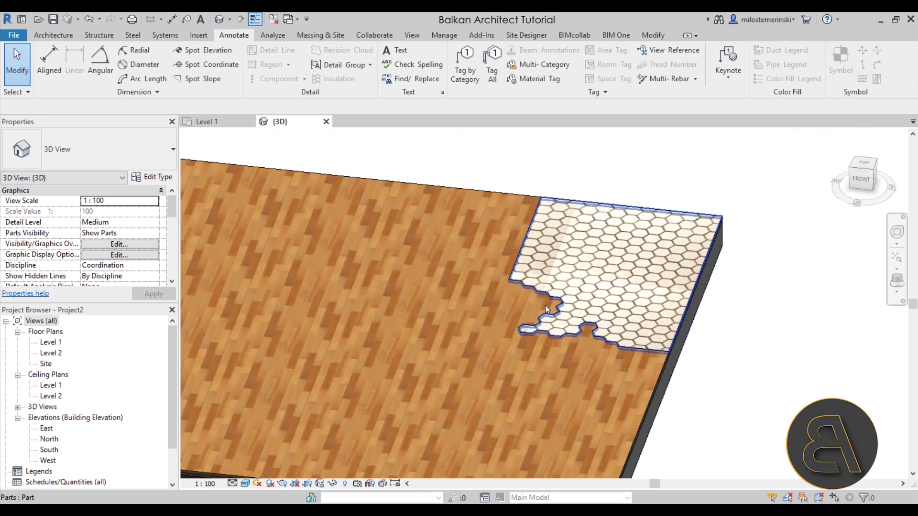
scroll(562, 355, "up", 3)
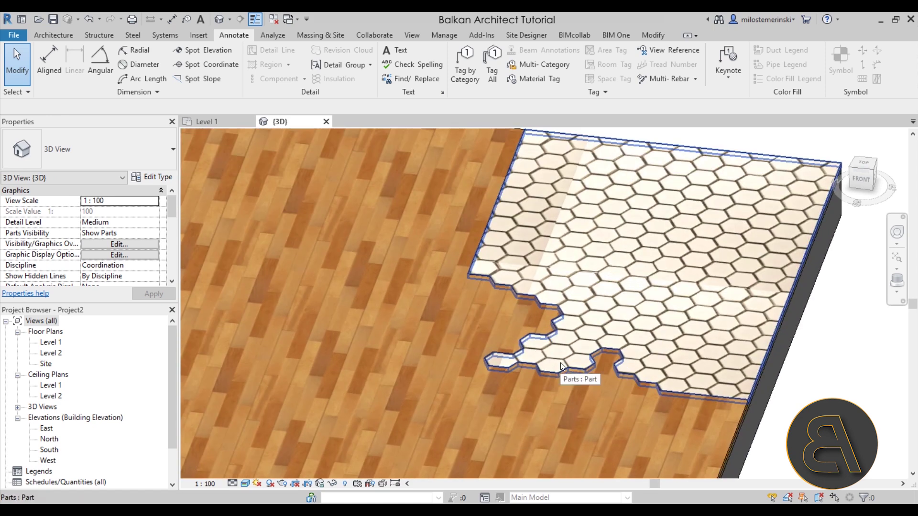